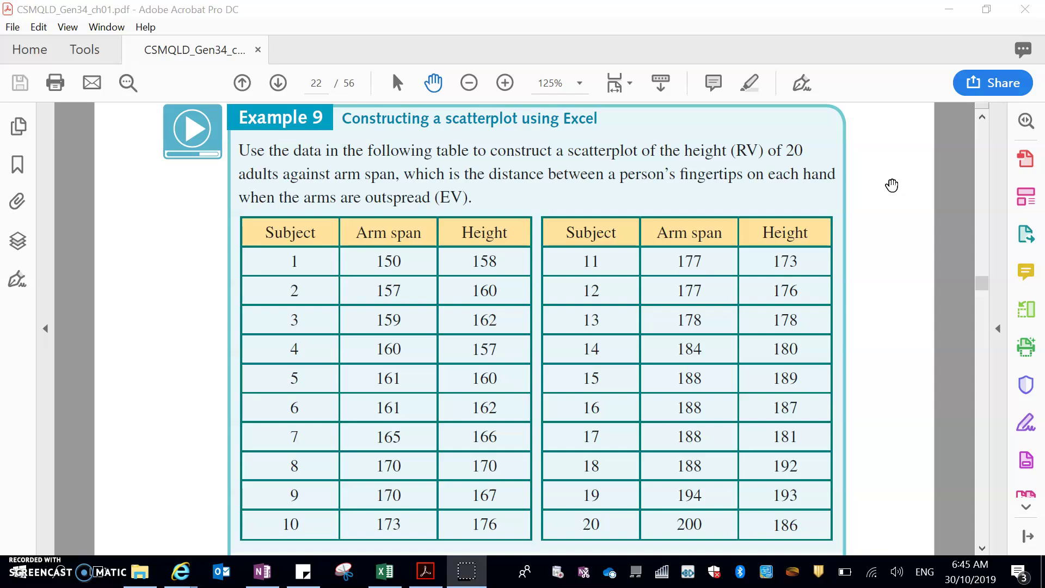
# - Switch to the Excel workbook and select the Arm Span and Height data B1:C21, headers included
pyautogui.click(380, 303)
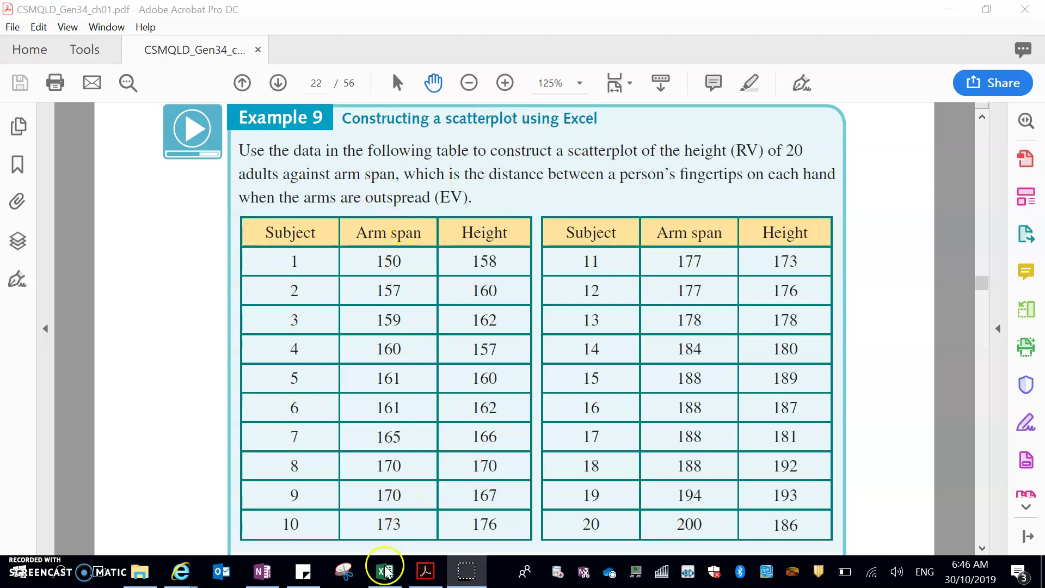
pyautogui.click(384, 581)
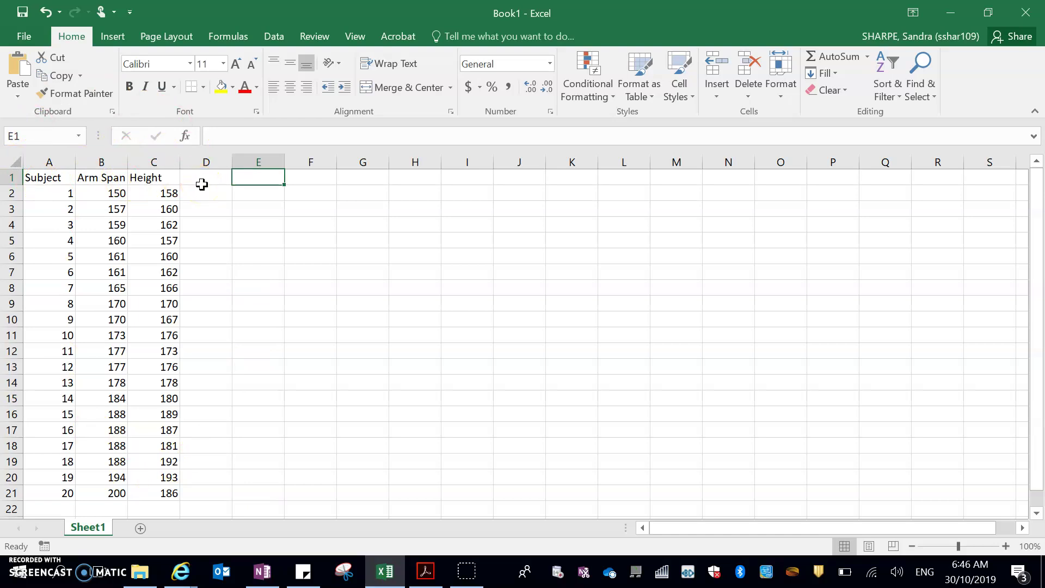
pyautogui.click(318, 224)
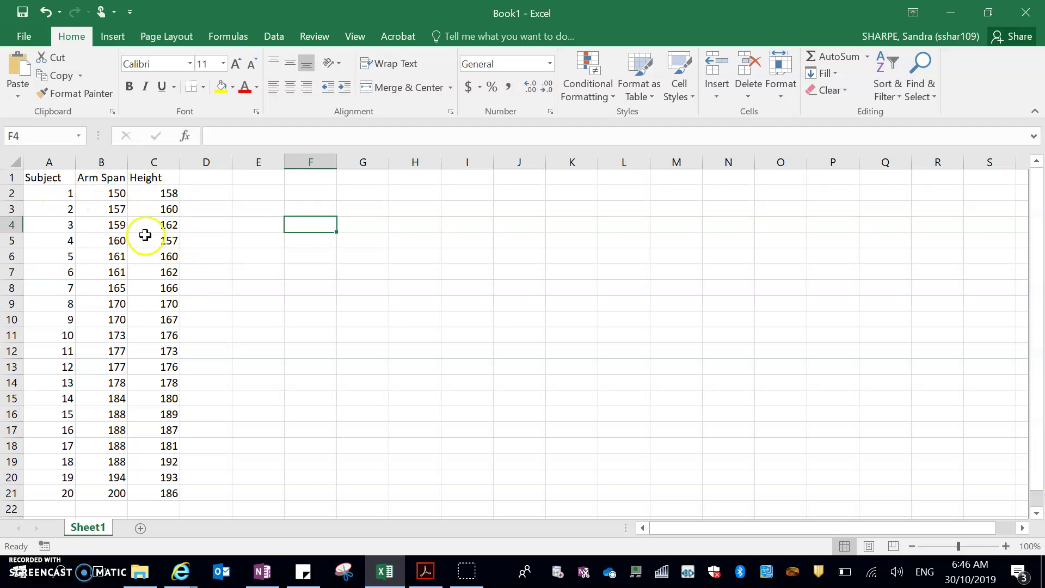
pyautogui.click(121, 179)
pyautogui.moveTo(121, 179); pyautogui.dragTo(170, 498)
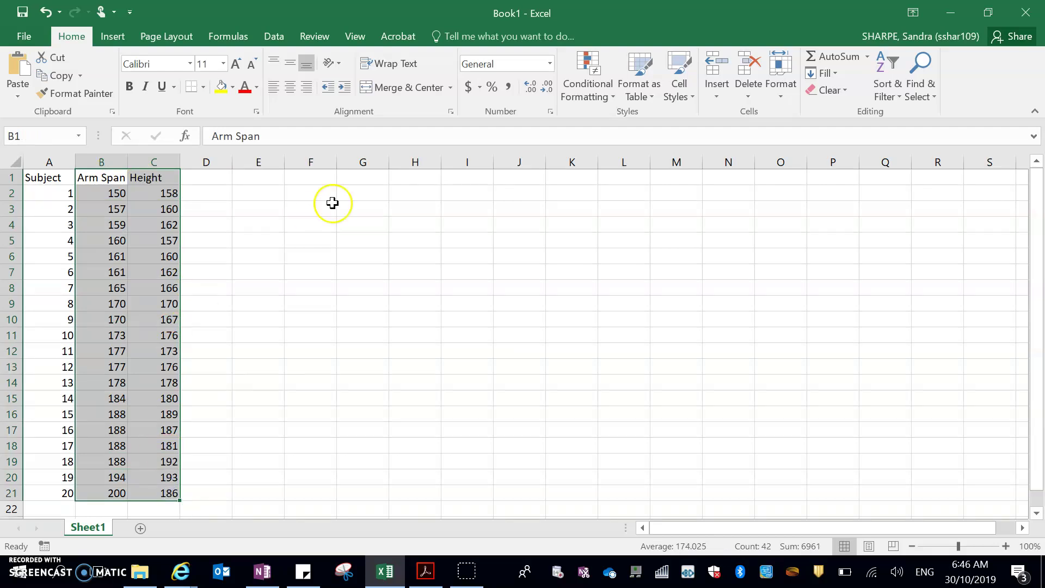
# - Insert a plain Scatter chart of the selected Arm Span and Height data
pyautogui.click(115, 39)
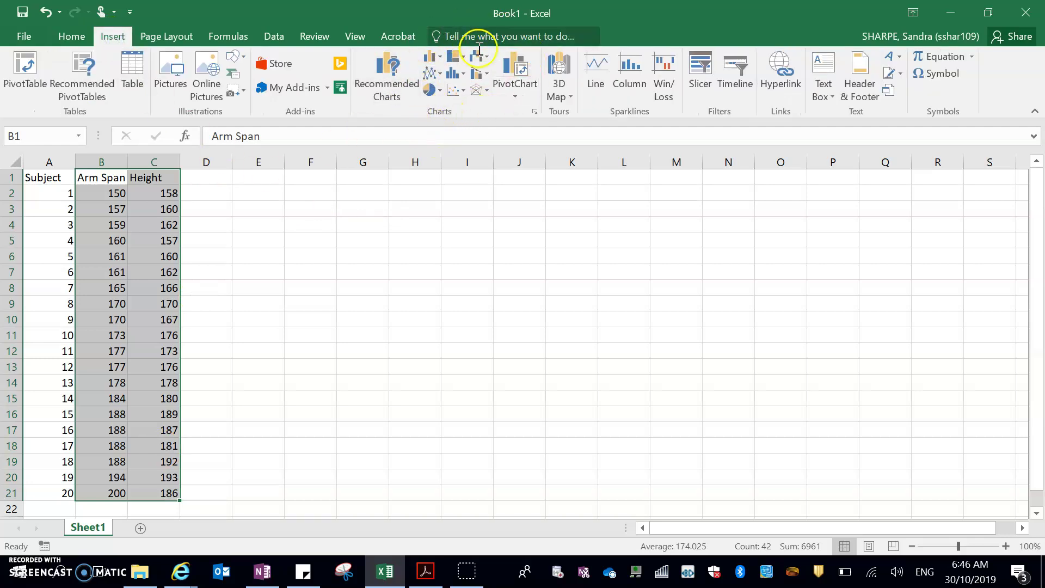
pyautogui.click(465, 89)
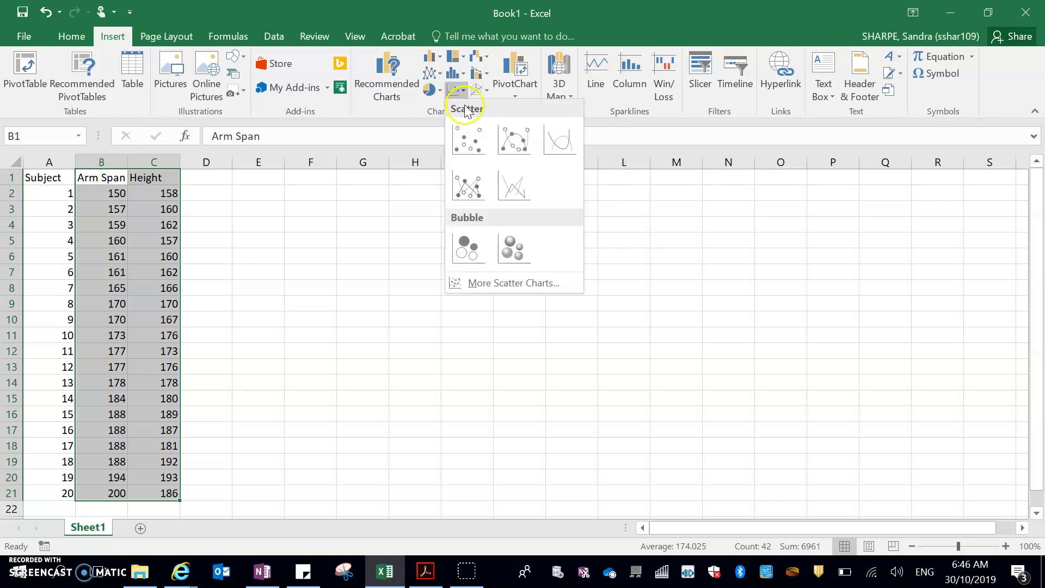
pyautogui.click(466, 138)
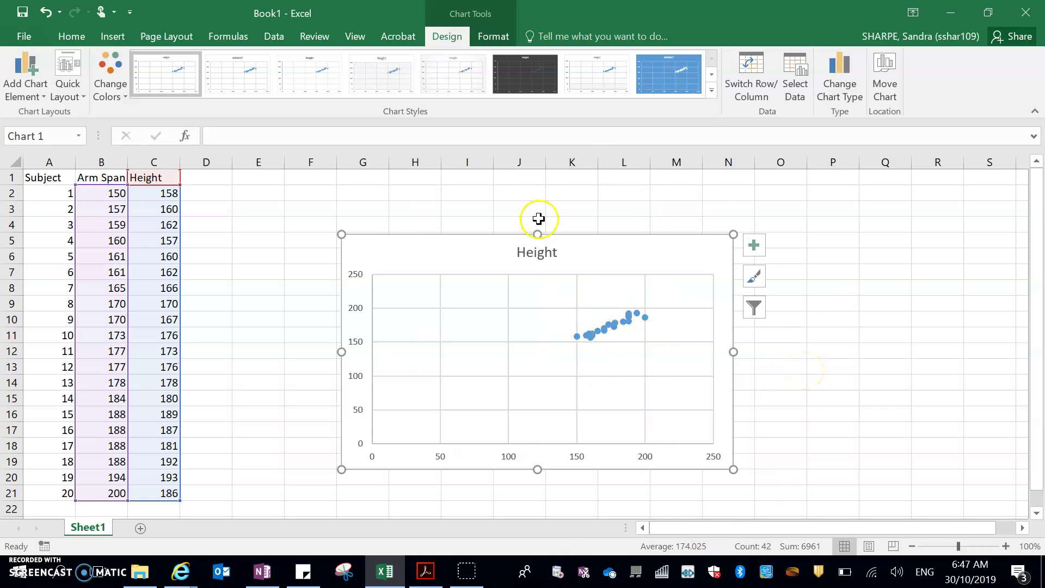
# - Set the horizontal axis Minimum bound to 145 through More Axis Options
pyautogui.click(29, 98)
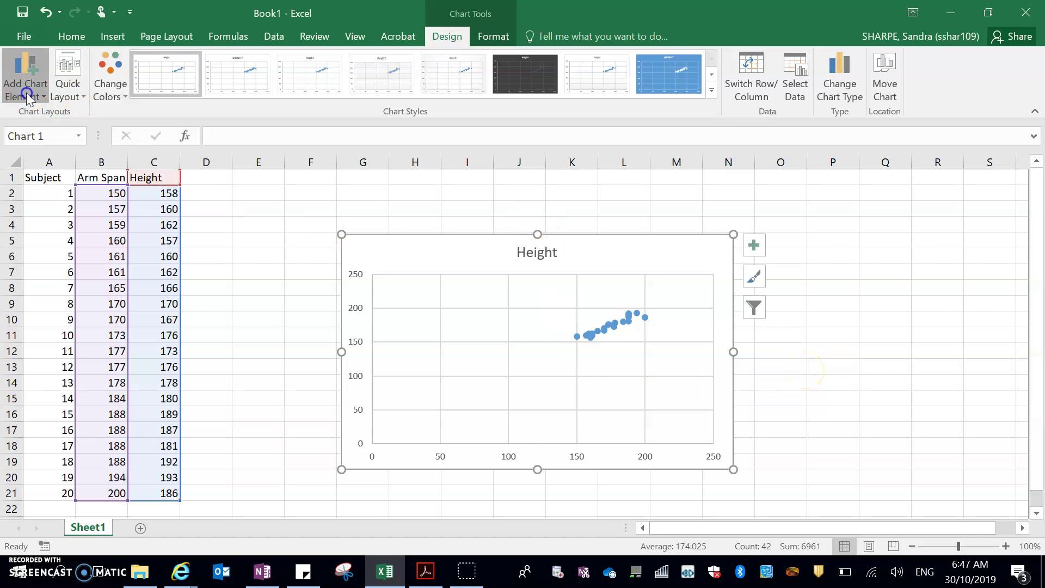
pyautogui.moveTo(51, 121)
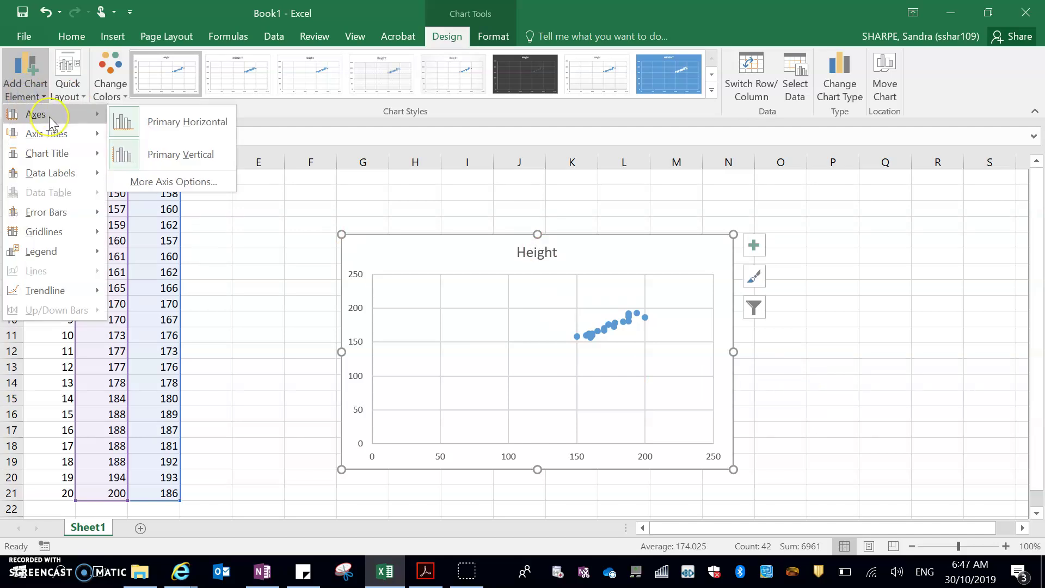
pyautogui.click(182, 184)
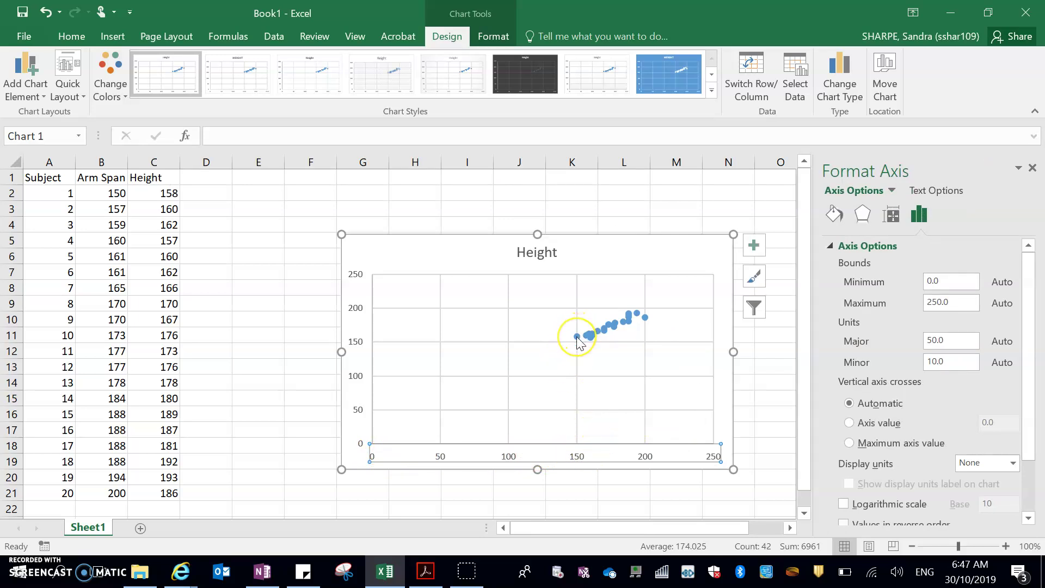
pyautogui.moveTo(579, 342)
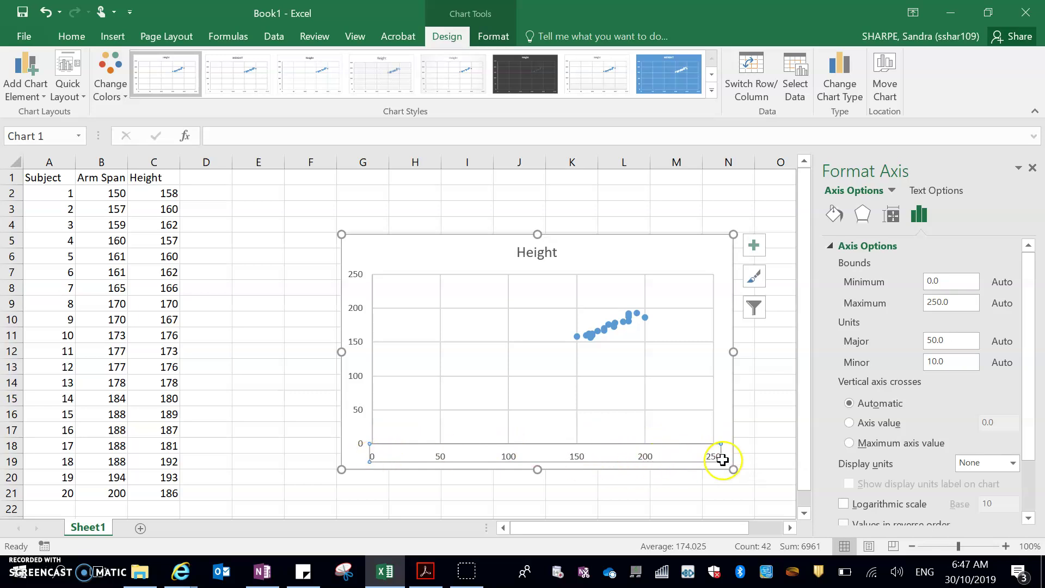
pyautogui.click(934, 281)
pyautogui.write('1')
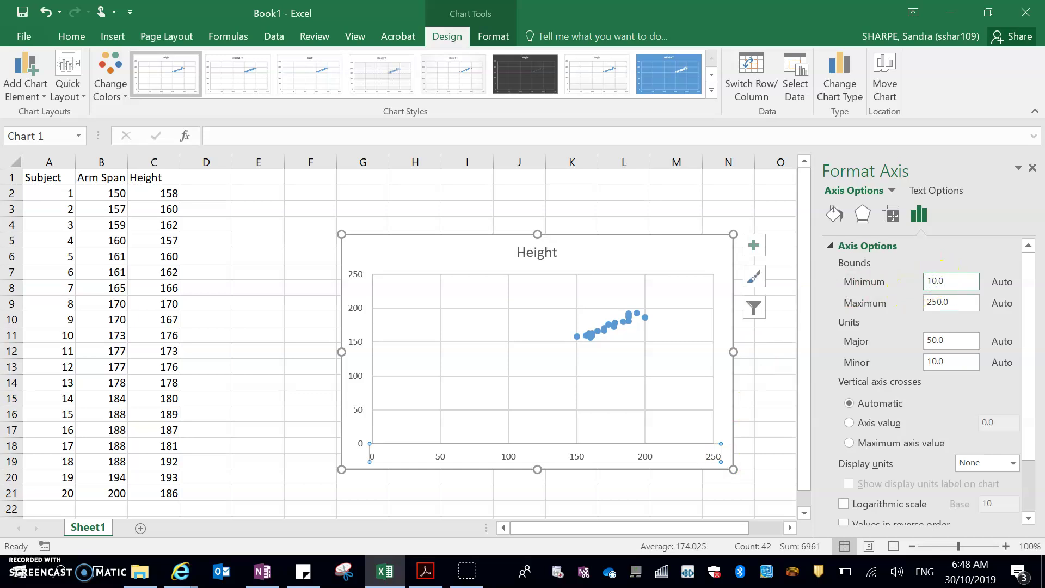
pyautogui.write('4')
pyautogui.press('Delete')
pyautogui.write('5')
pyautogui.press('Return')
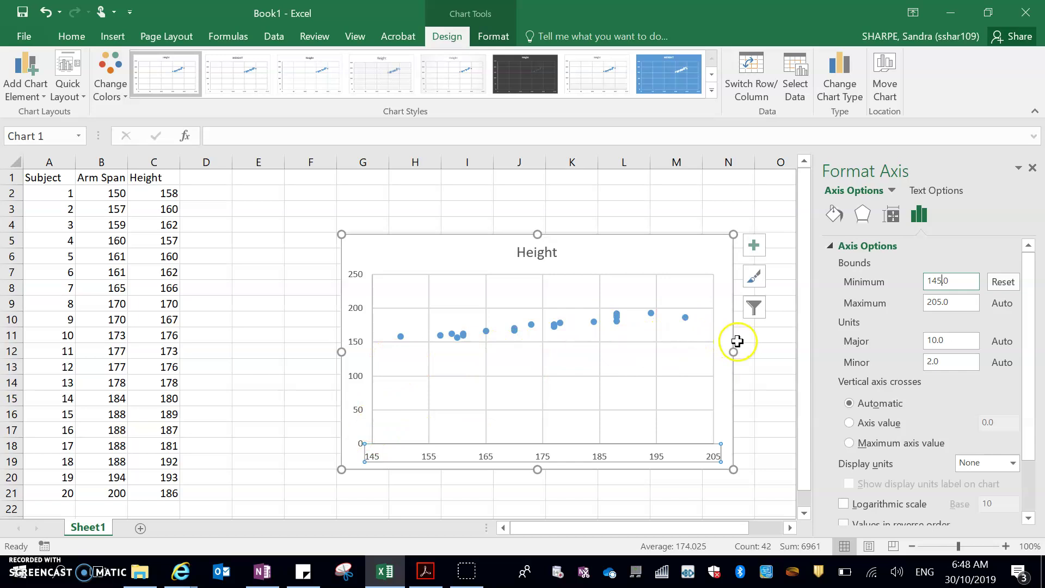
# - Set the vertical axis Minimum bound to 145 in the Format Axis pane
pyautogui.click(356, 327)
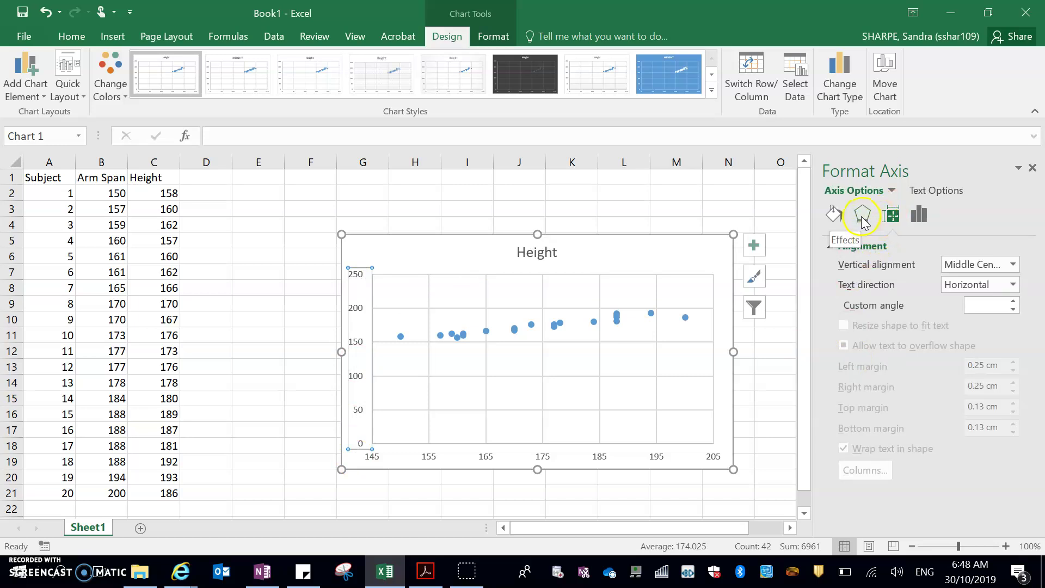
pyautogui.click(920, 215)
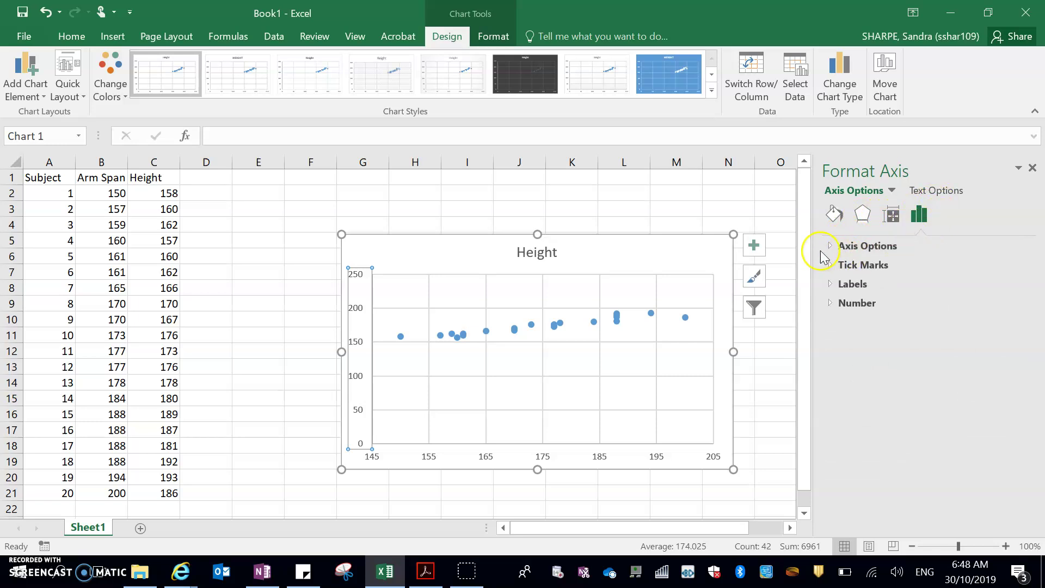
pyautogui.click(830, 247)
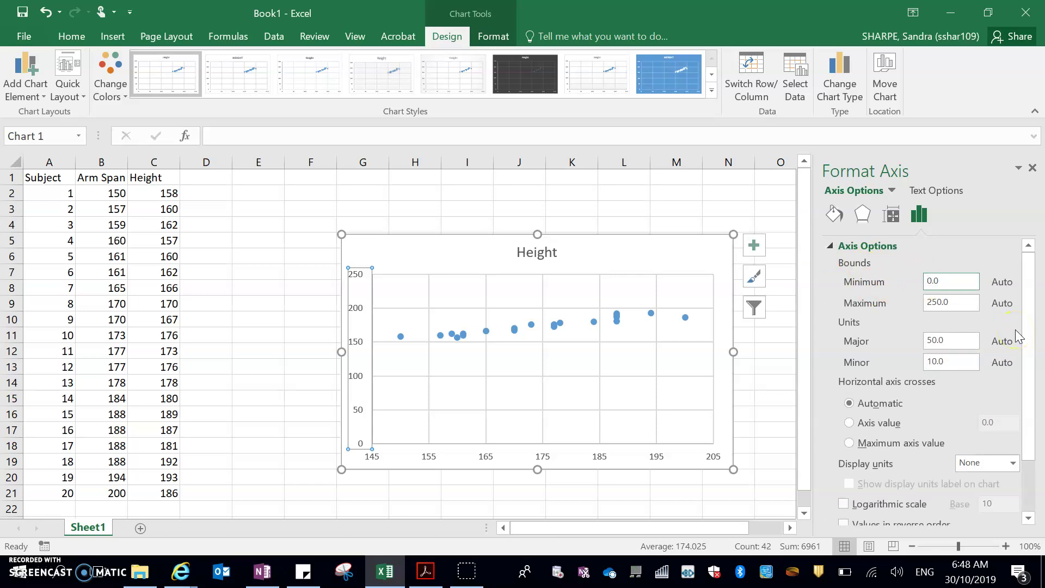
pyautogui.write('145')
pyautogui.press('Return')
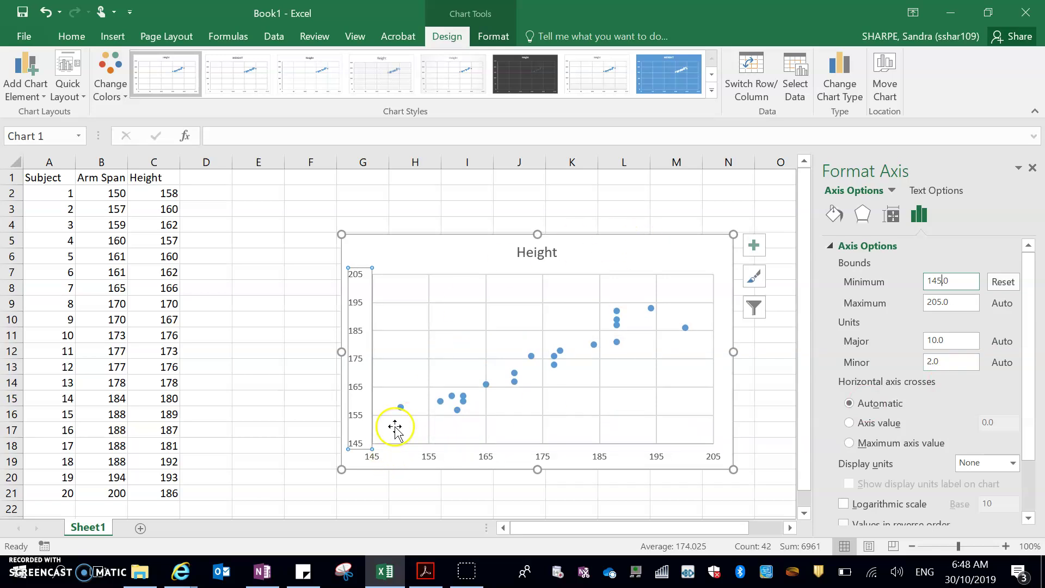
# - Close the formatting pane and enlarge the chart up, left and to the right
pyautogui.click(758, 382)
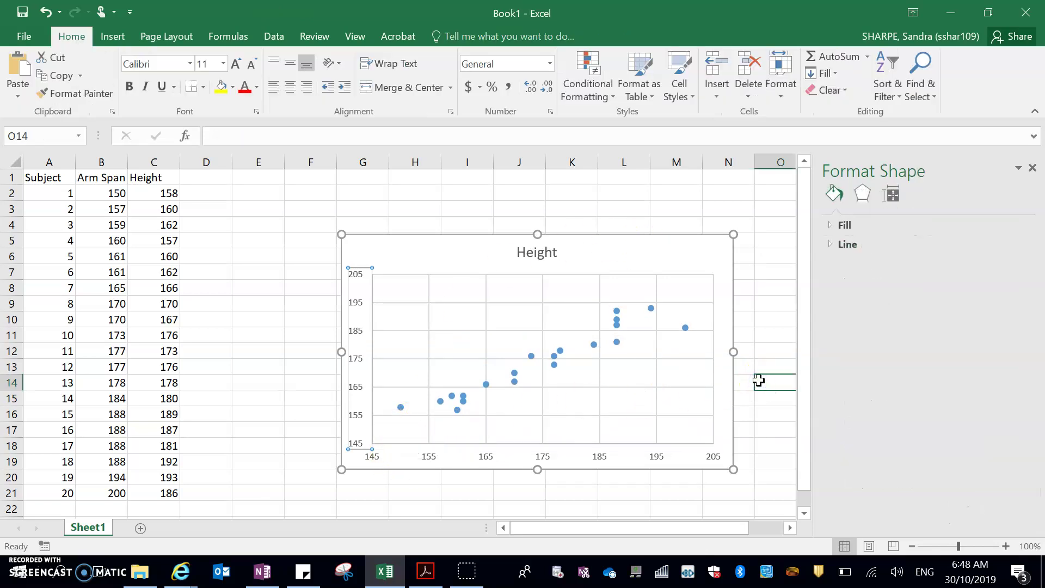
pyautogui.click(1032, 168)
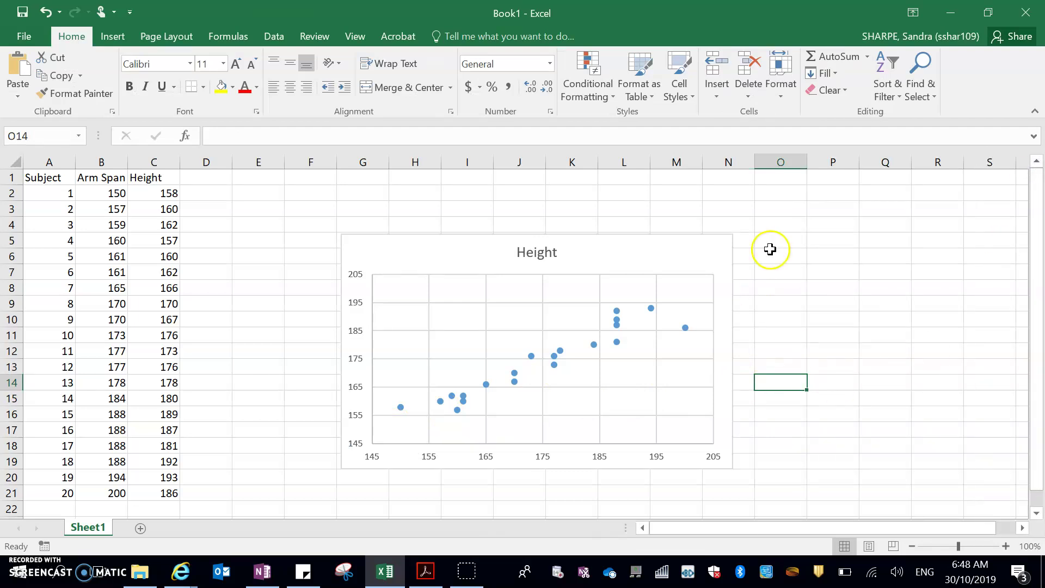
pyautogui.click(372, 253)
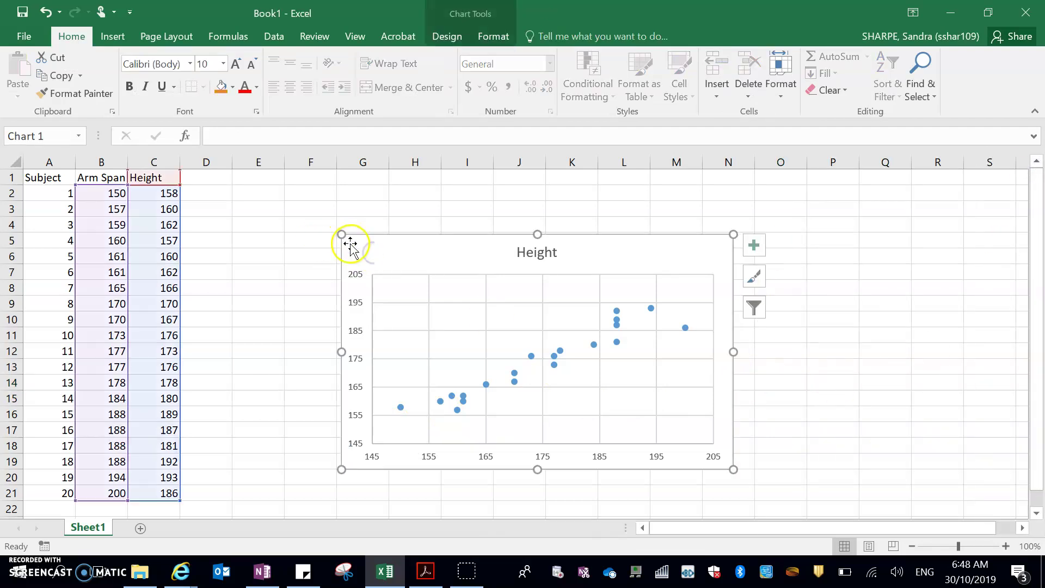
pyautogui.moveTo(340, 234); pyautogui.dragTo(234, 191)
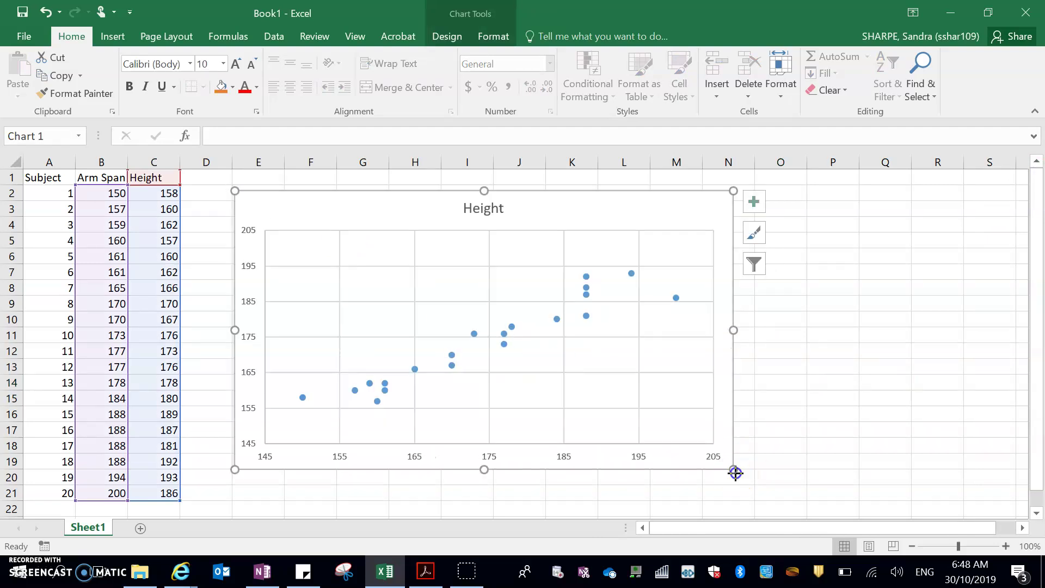
pyautogui.moveTo(733, 469); pyautogui.dragTo(794, 475)
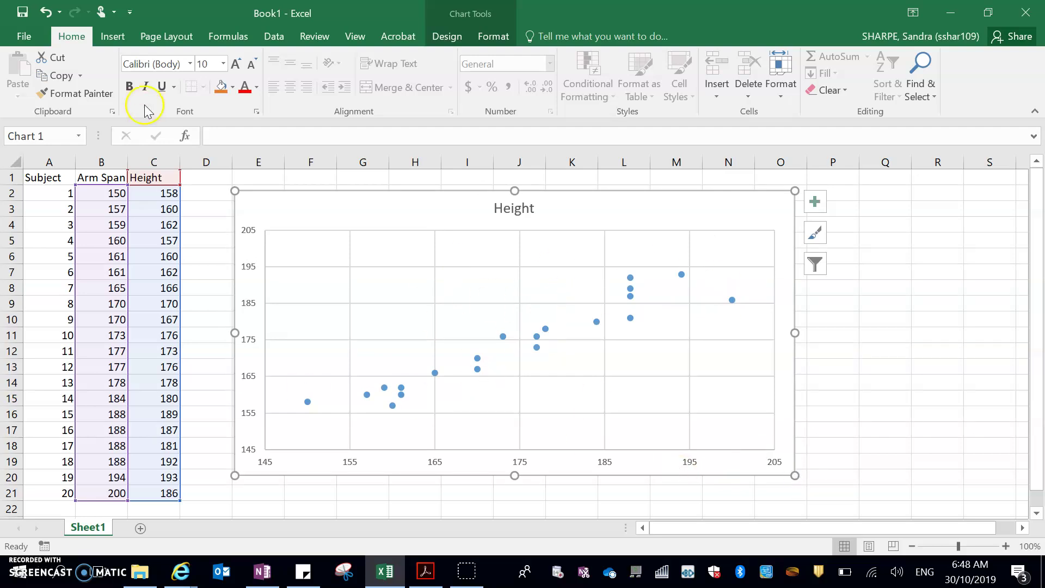
# - Add a Primary Horizontal axis title placeholder to the chart
pyautogui.click(493, 37)
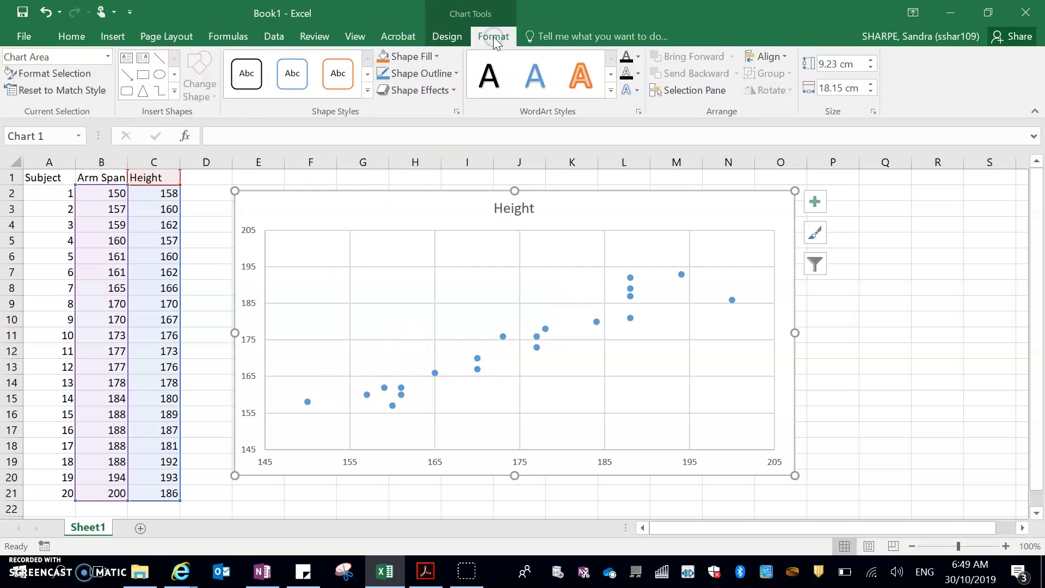
pyautogui.click(443, 38)
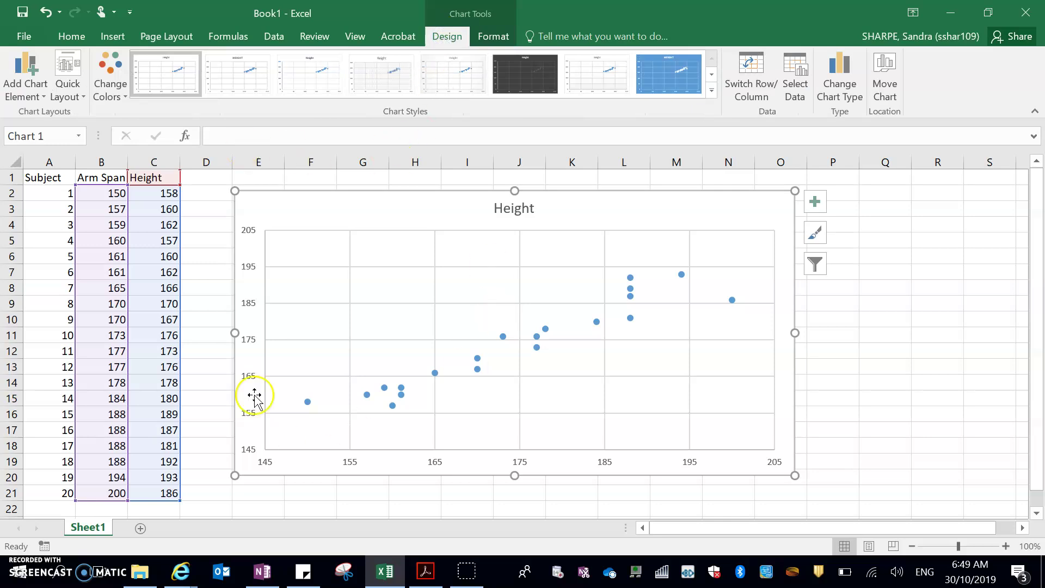
pyautogui.click(33, 96)
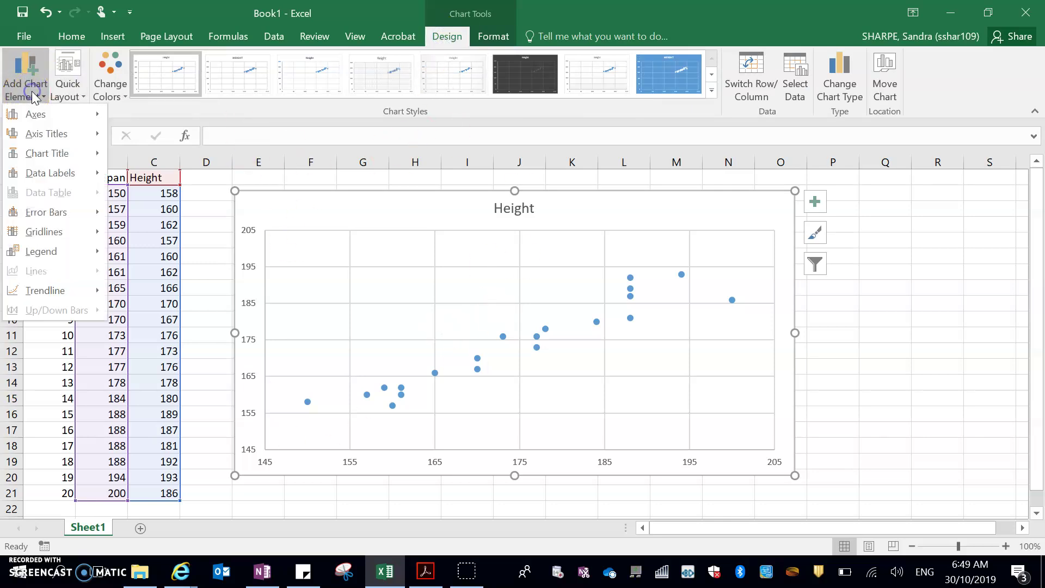
pyautogui.moveTo(59, 137)
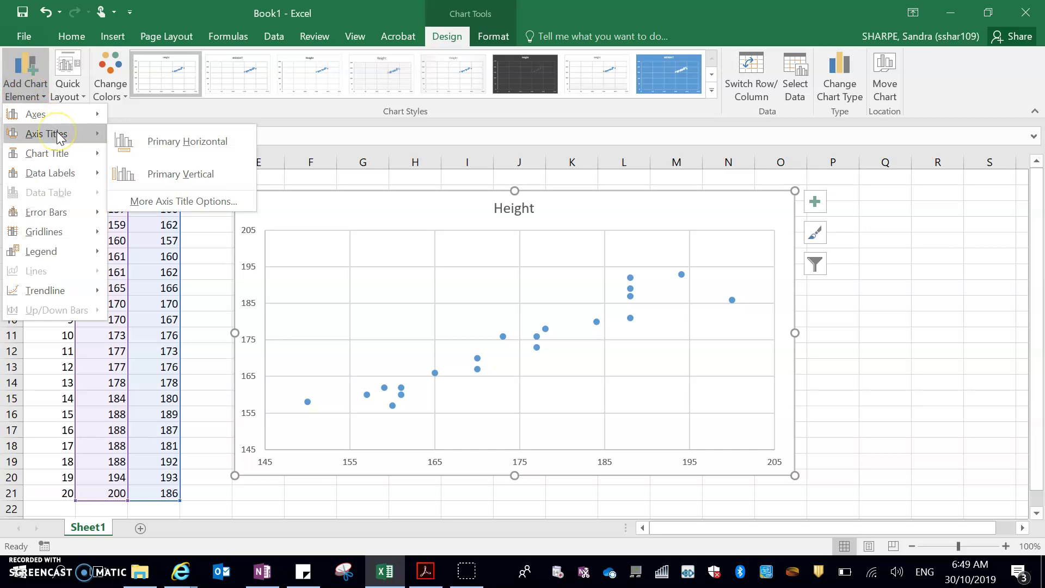
pyautogui.click(178, 145)
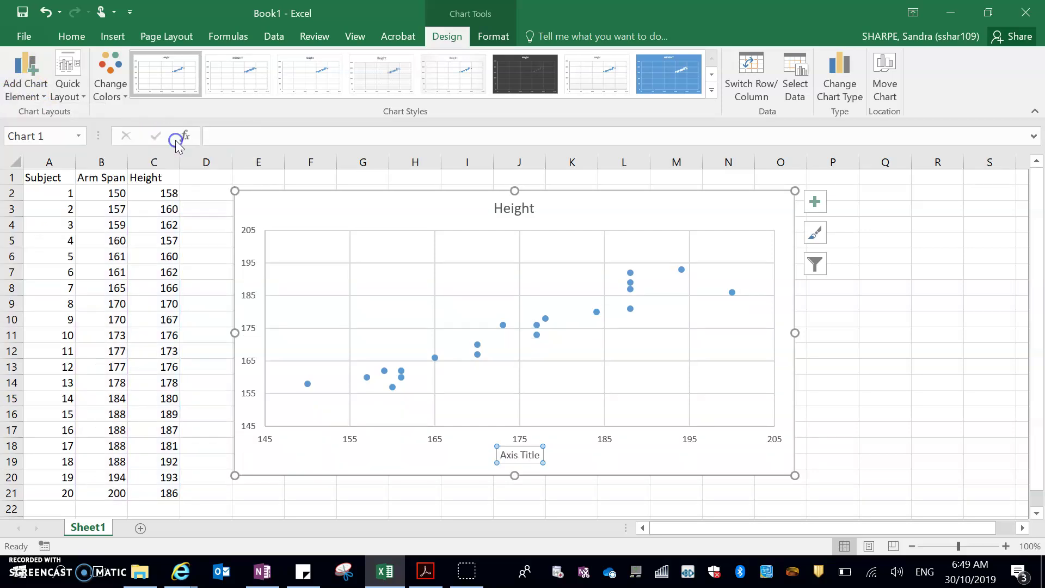
pyautogui.click(32, 89)
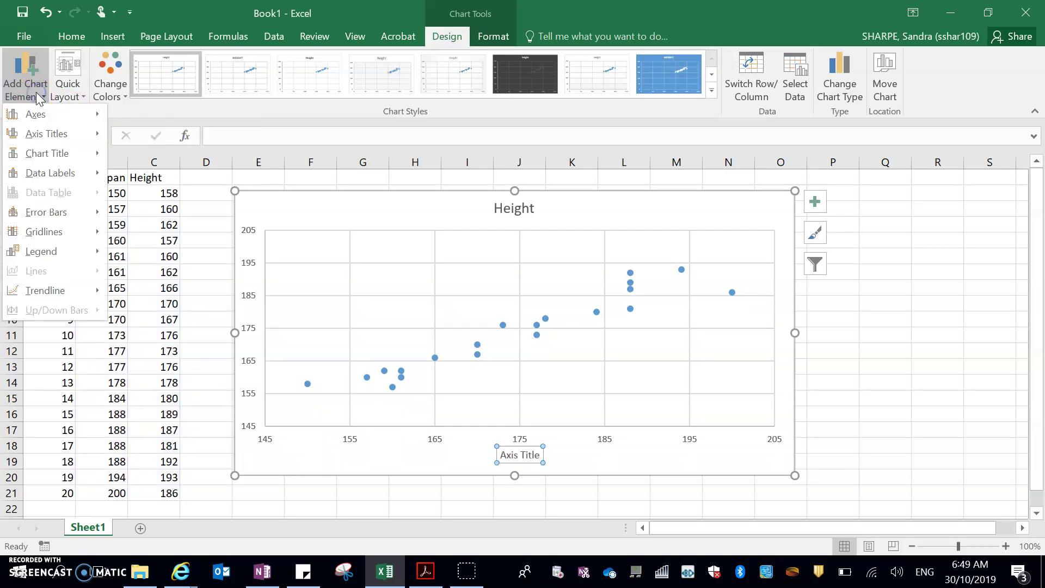
# - Add a Primary Vertical axis title placeholder to the chart
pyautogui.moveTo(61, 135)
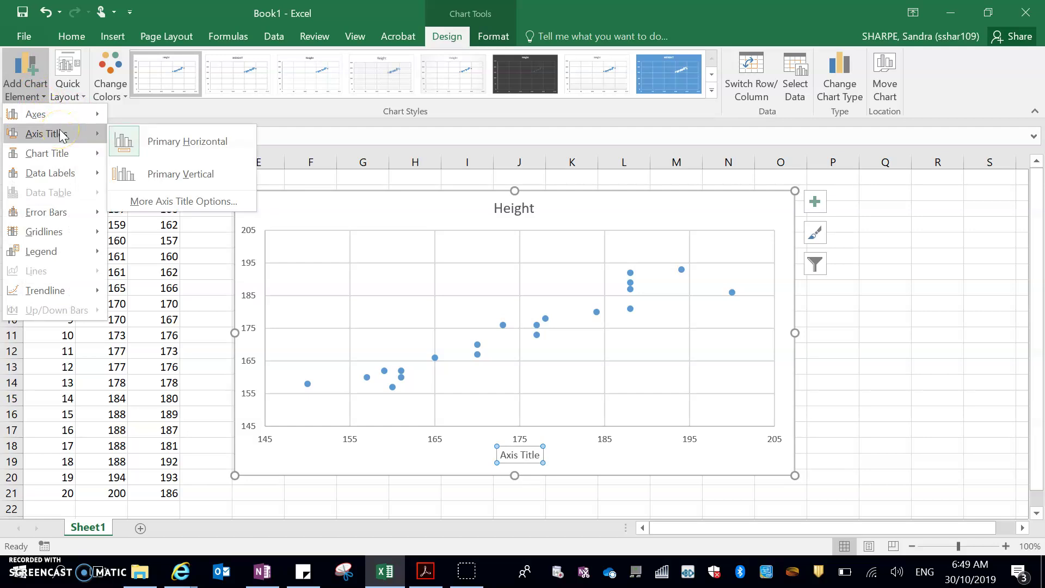
pyautogui.click(97, 141)
pyautogui.click(179, 177)
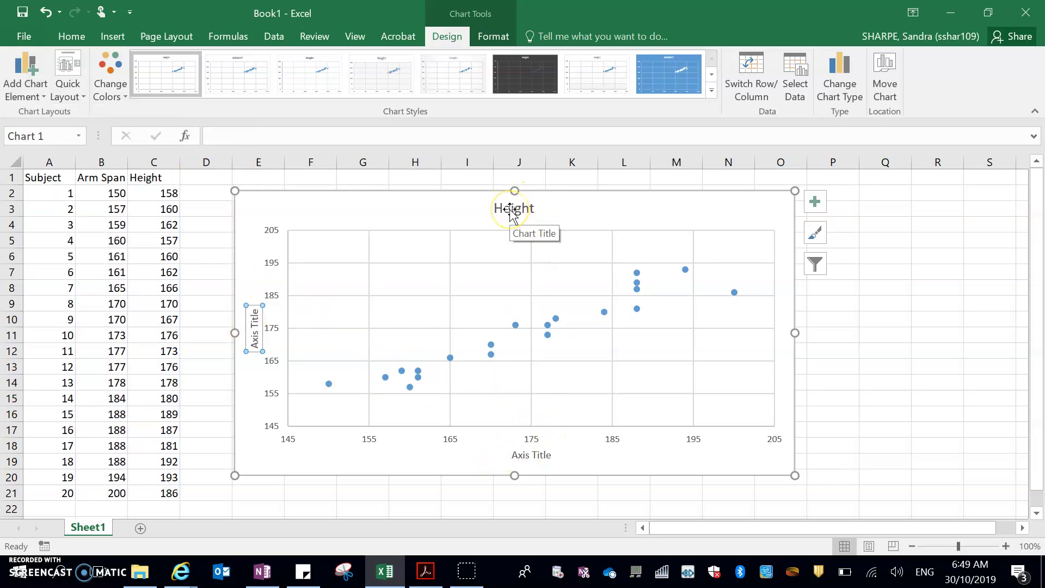
# - Replace the horizontal axis title text with 'Arm Span (cm)'
pyautogui.click(537, 455)
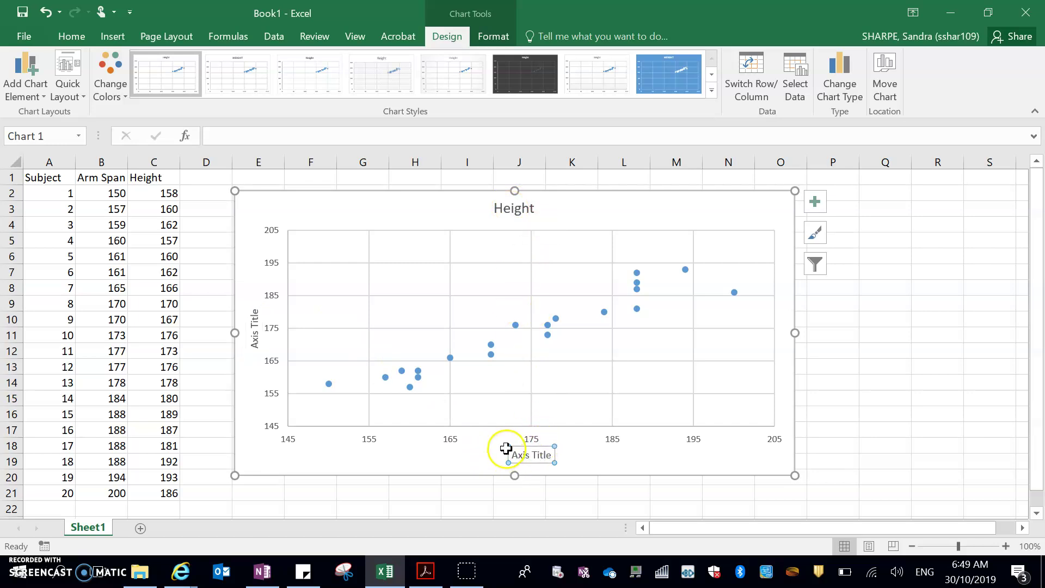
pyautogui.moveTo(508, 455); pyautogui.dragTo(558, 459)
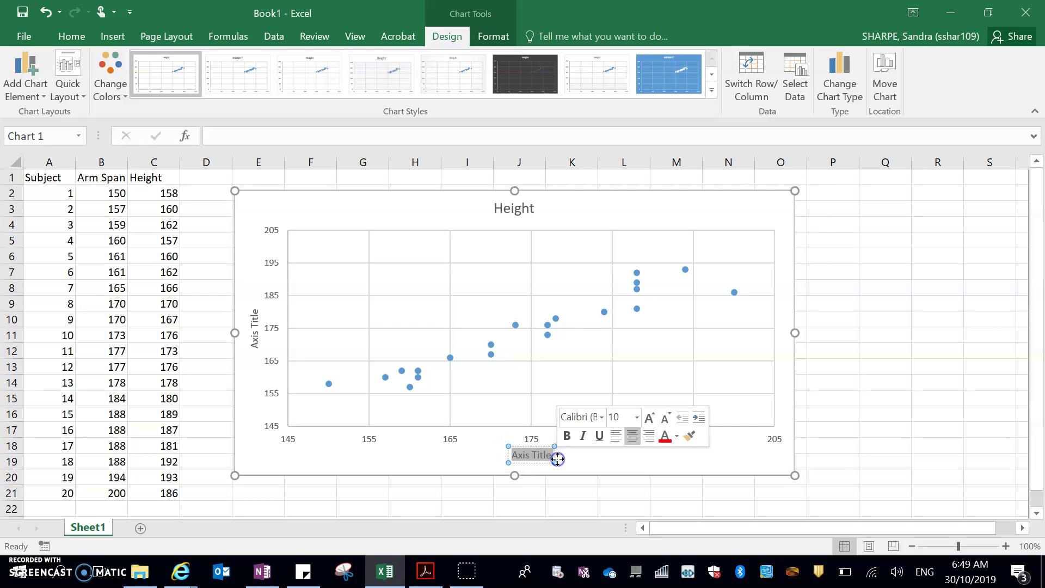
pyautogui.write('Arm Sp')
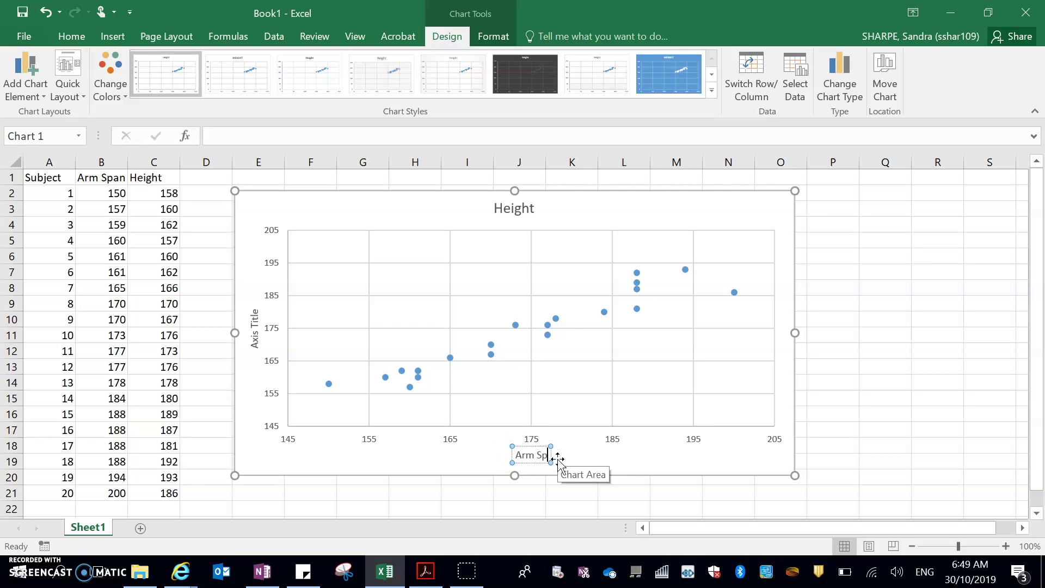
pyautogui.write('an (cm)')
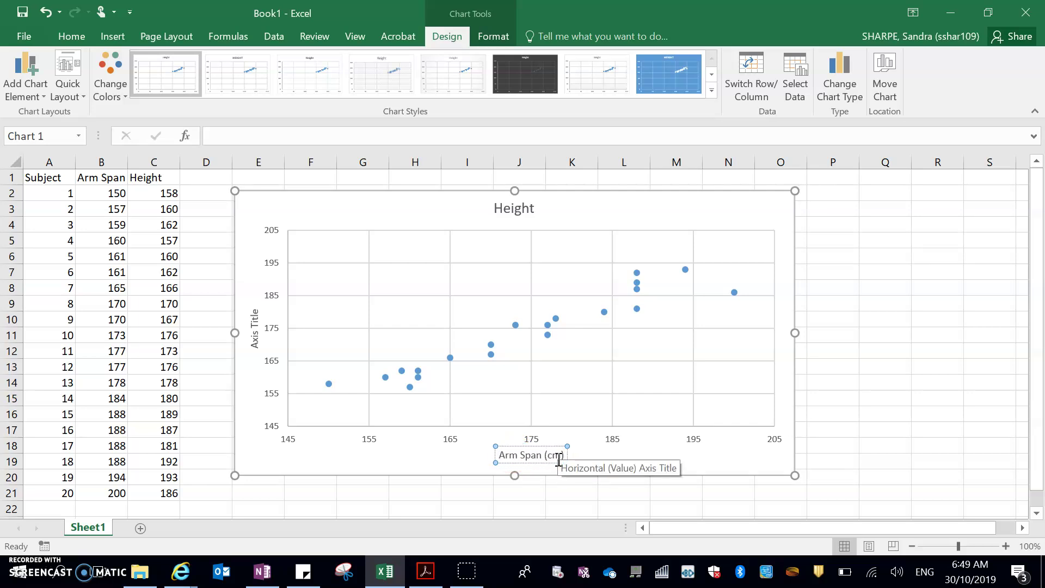
# - Replace the vertical axis title text with 'Height (cm)'
pyautogui.click(257, 323)
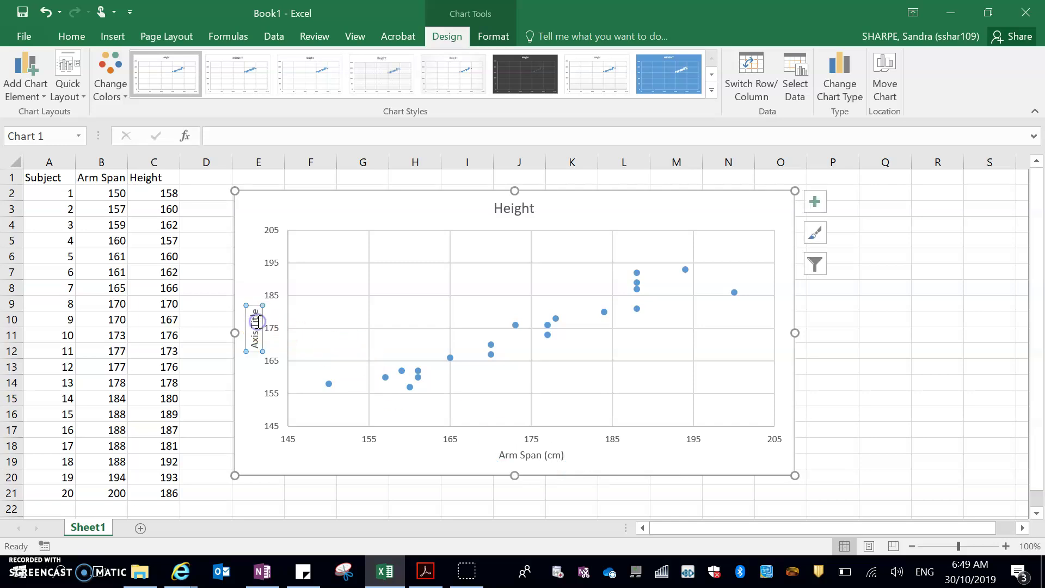
pyautogui.tripleClick(257, 322)
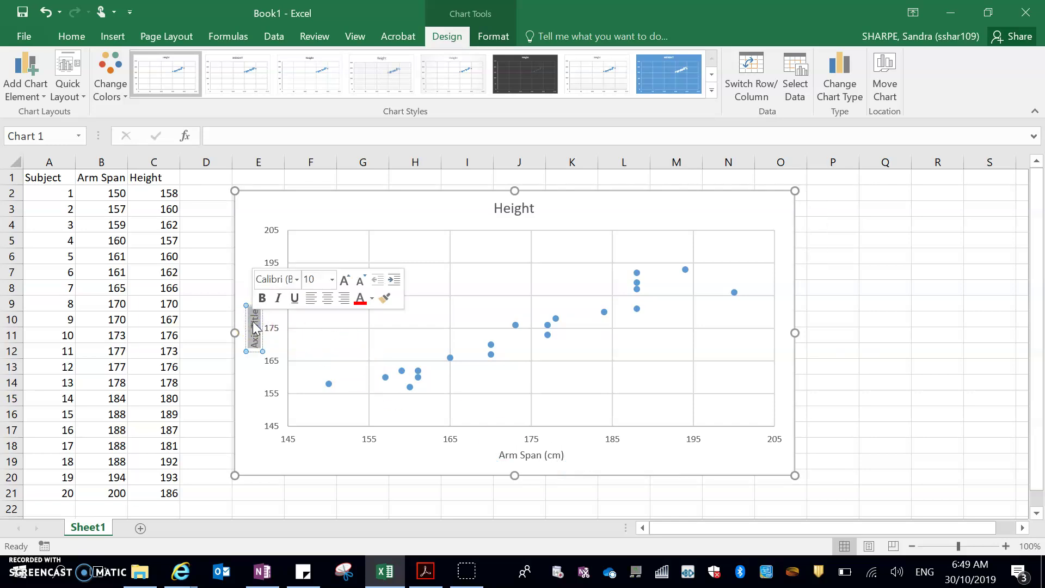
pyautogui.press('BackSpace')
pyautogui.write('Height')
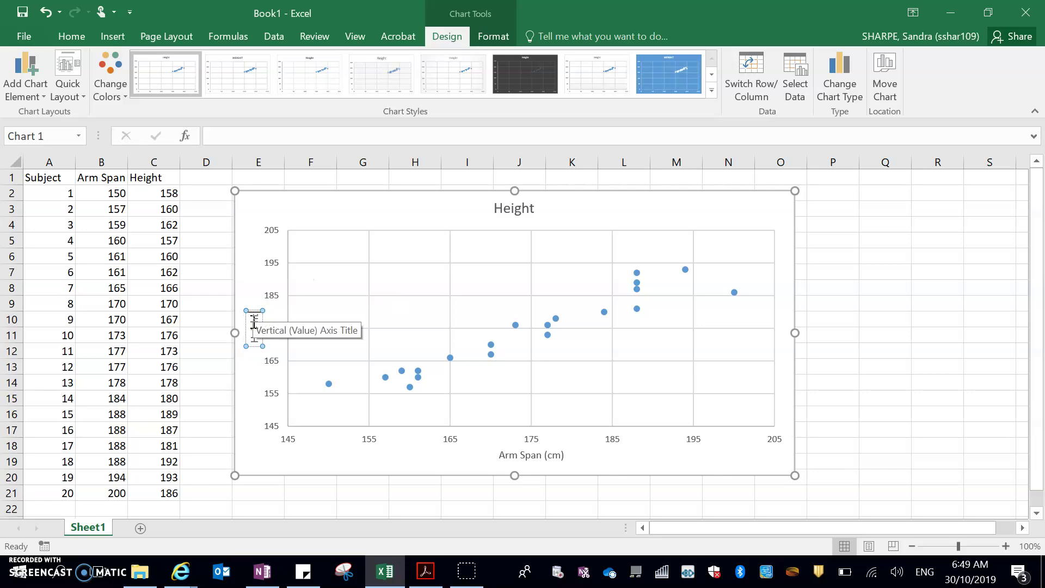
pyautogui.write(' (cm')
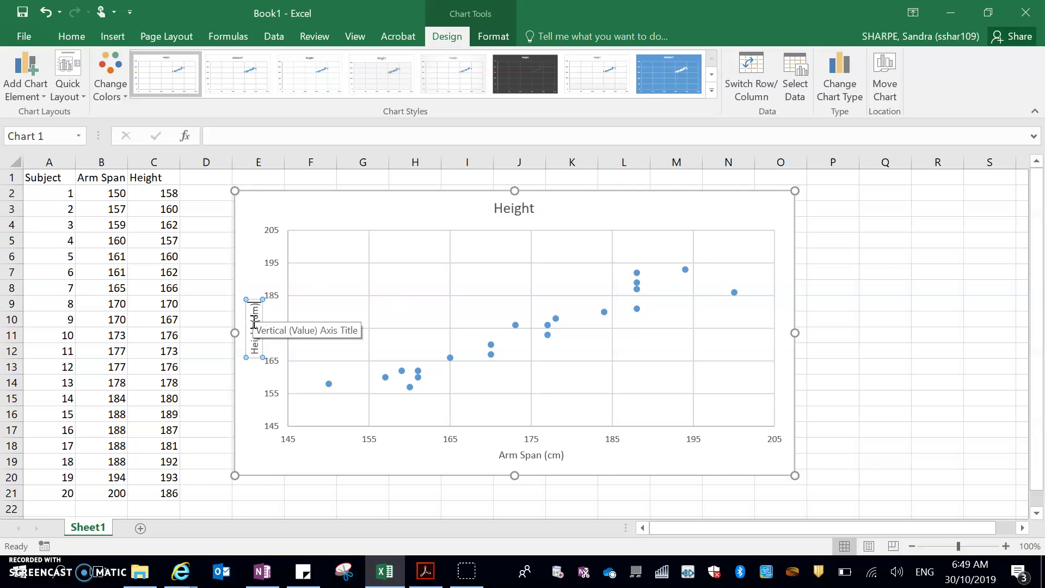
# - Retitle the chart 'Investigation association between adult height and arm span'
pyautogui.click(511, 210)
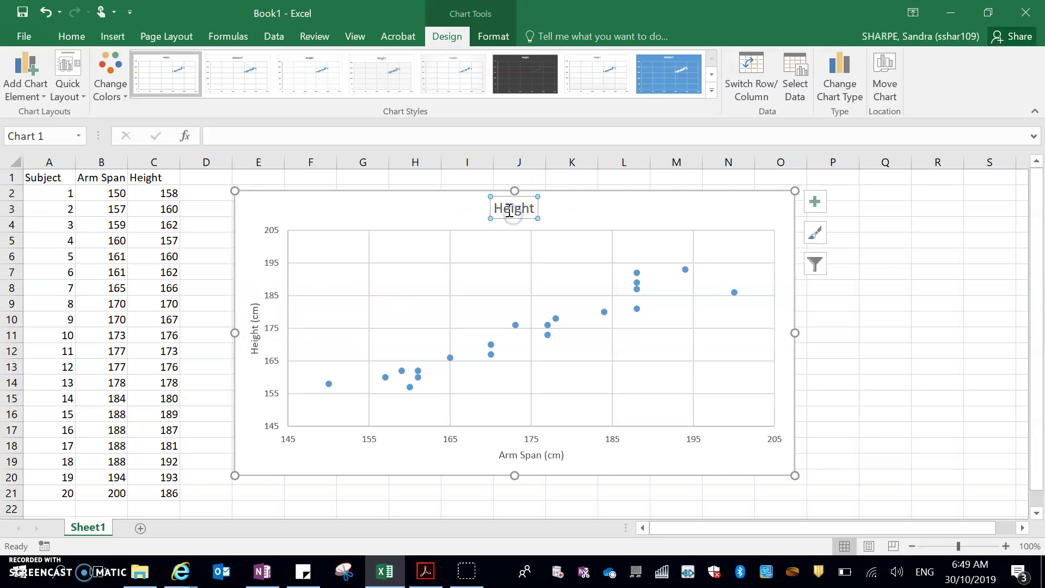
pyautogui.doubleClick(536, 207)
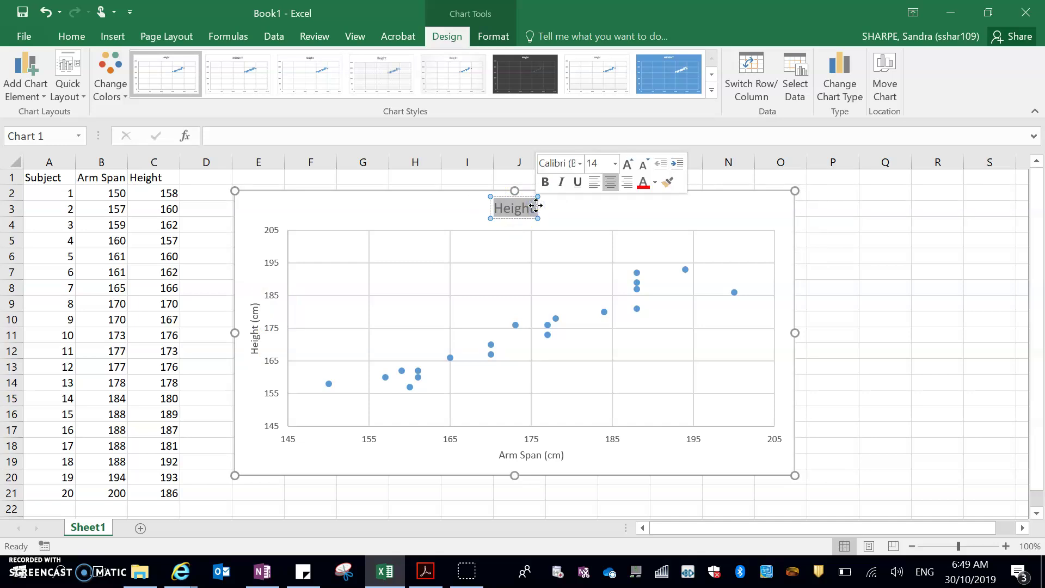
pyautogui.write('Investiga')
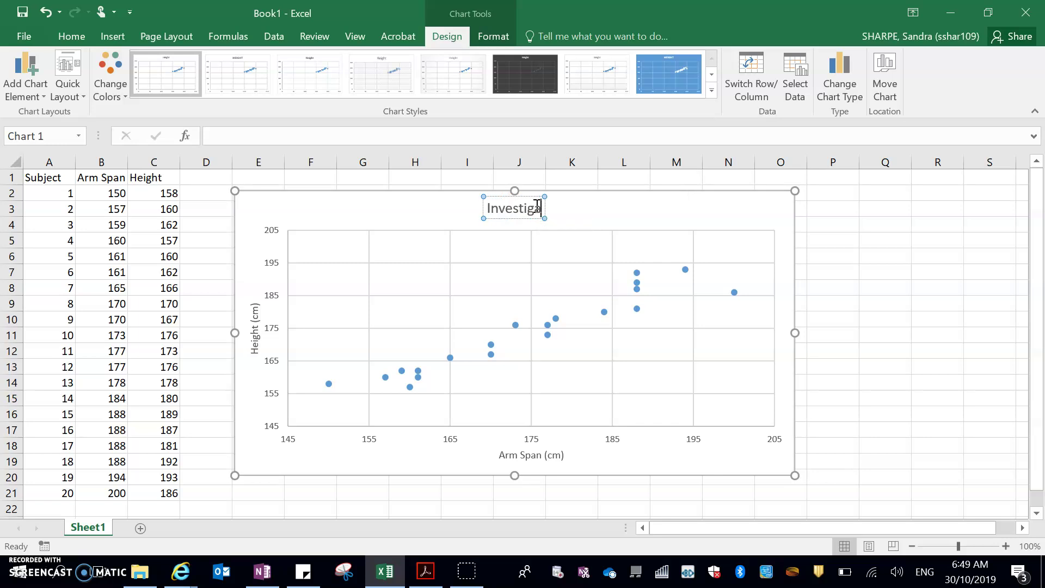
pyautogui.write('tion ')
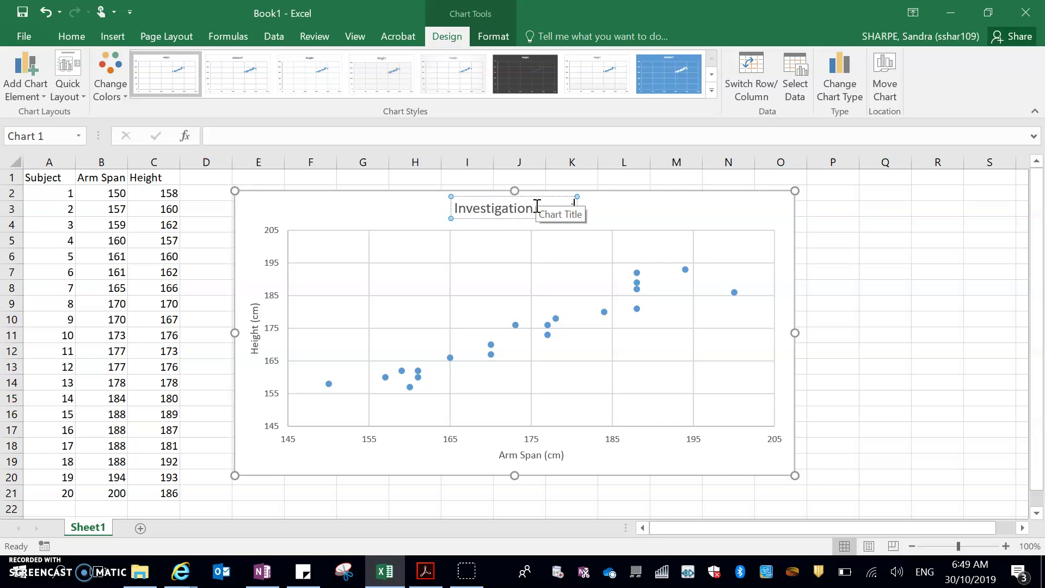
pyautogui.write('association between')
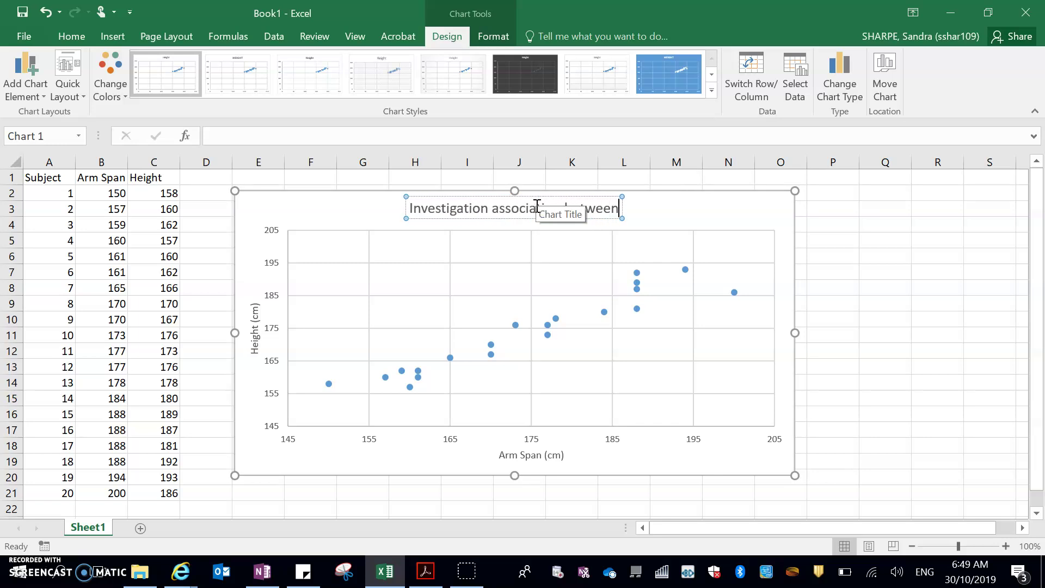
pyautogui.write('h')
pyautogui.press('BackSpace')
pyautogui.write('aduly')
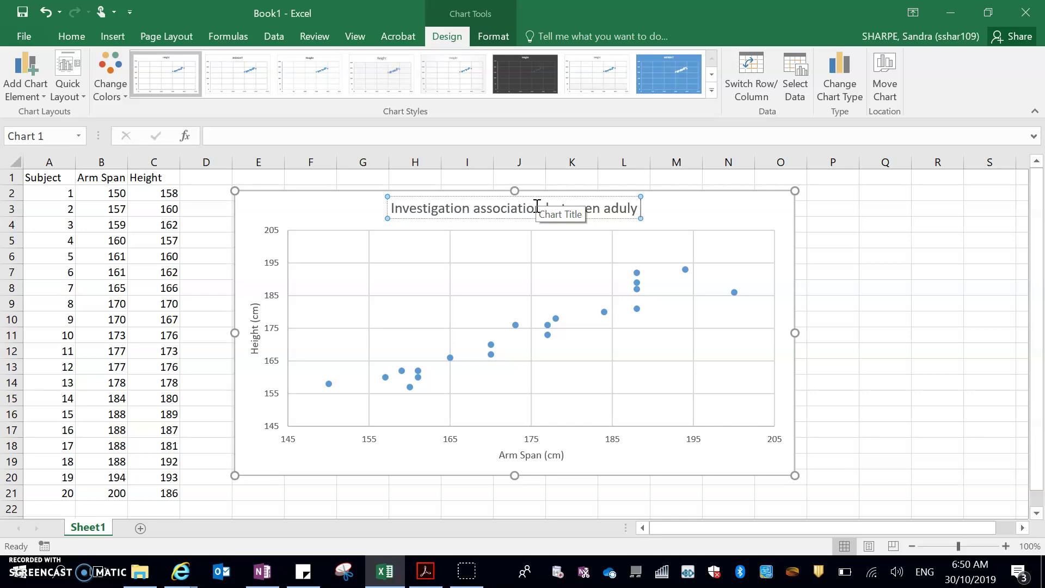
pyautogui.press('BackSpace')
pyautogui.write('t')
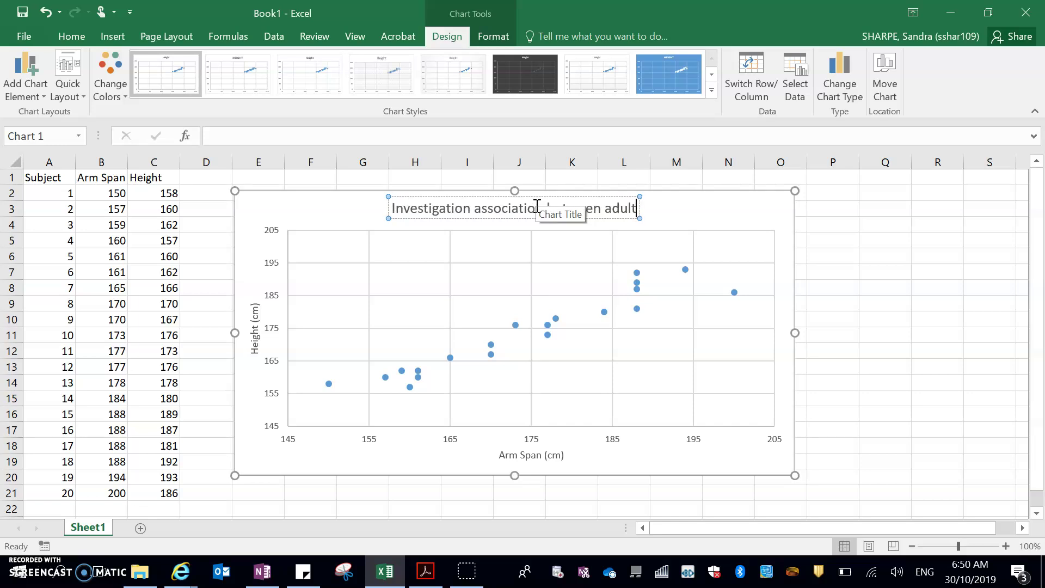
pyautogui.write(' height an')
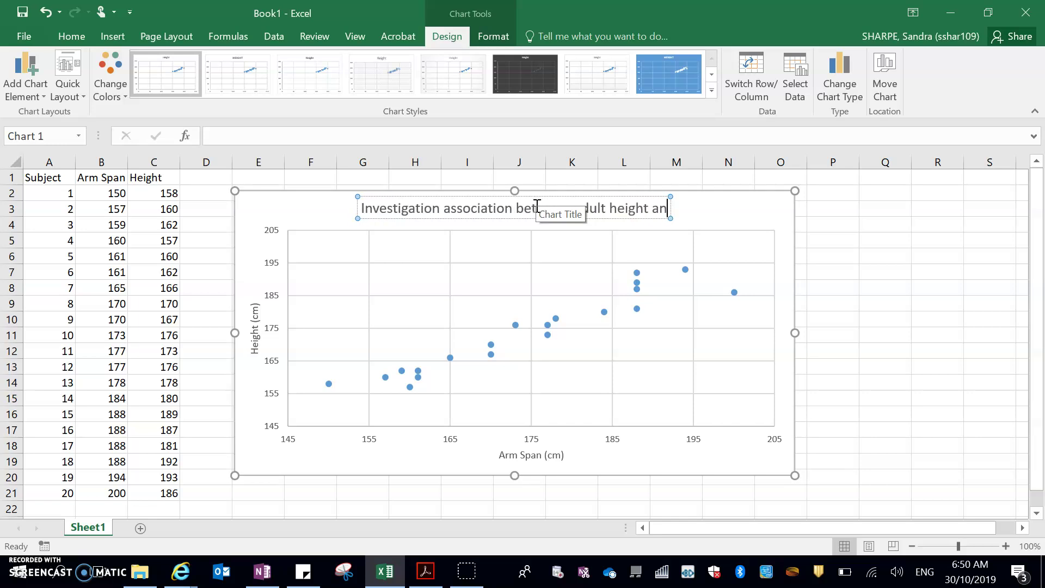
pyautogui.write('d arm span')
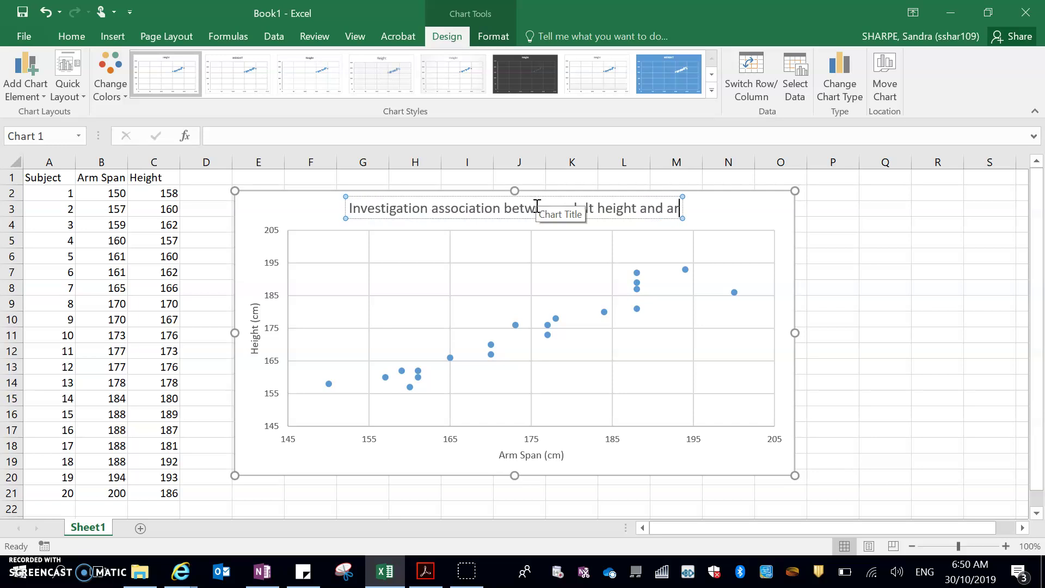
pyautogui.click(777, 216)
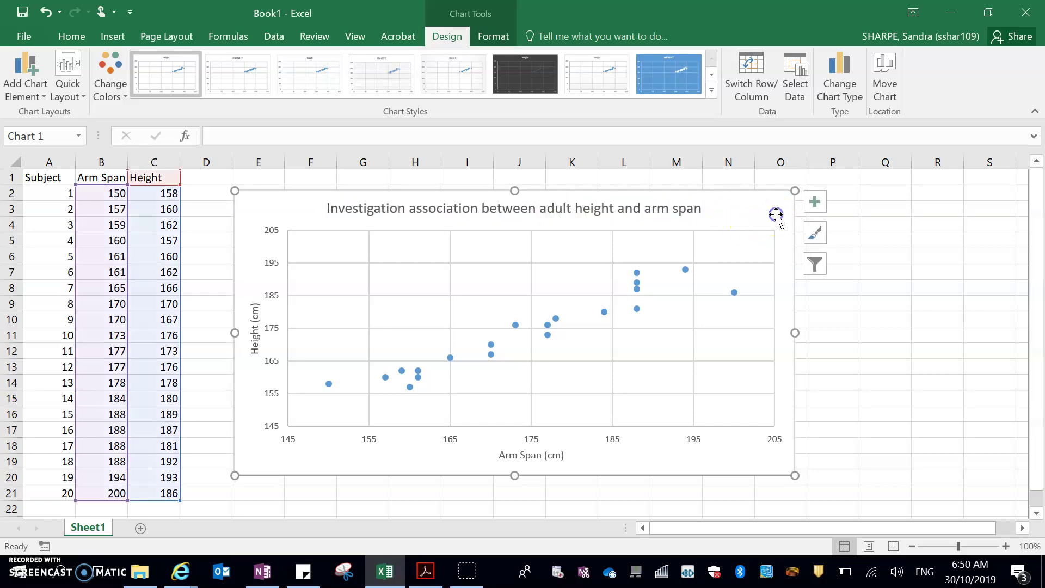
# - Correct 'Investigation' to 'Investigating' in the chart title and deselect the chart
pyautogui.click(405, 208)
pyautogui.click(404, 208)
pyautogui.press('BackSpace')
pyautogui.press('BackSpace')
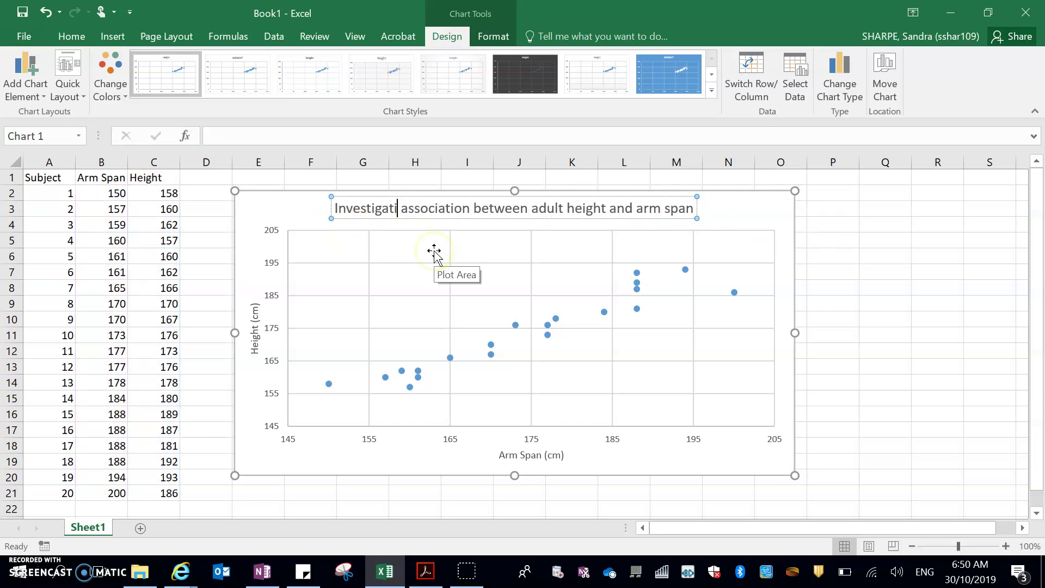
pyautogui.write('ng')
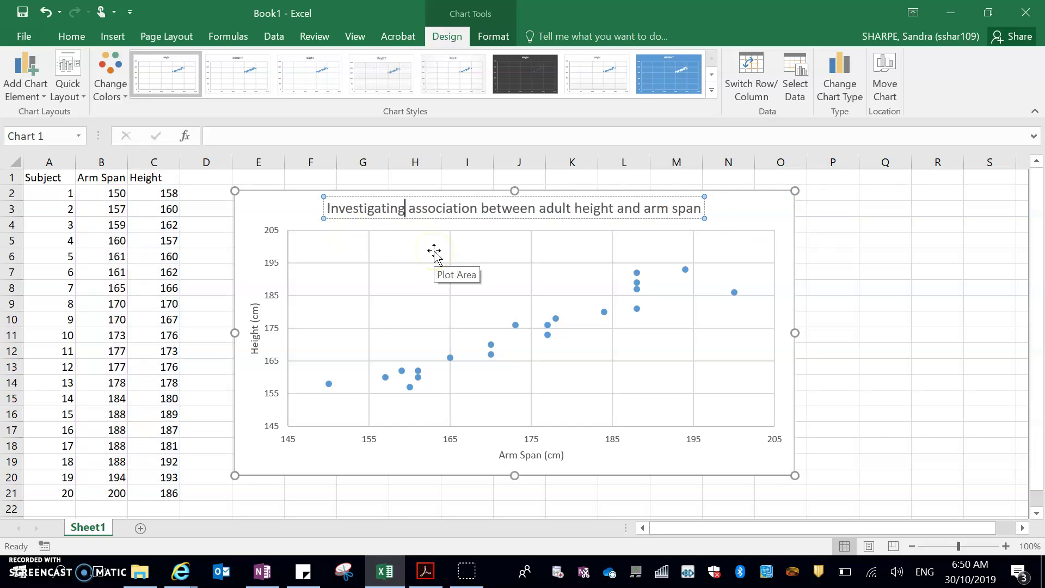
pyautogui.click(769, 209)
pyautogui.click(869, 275)
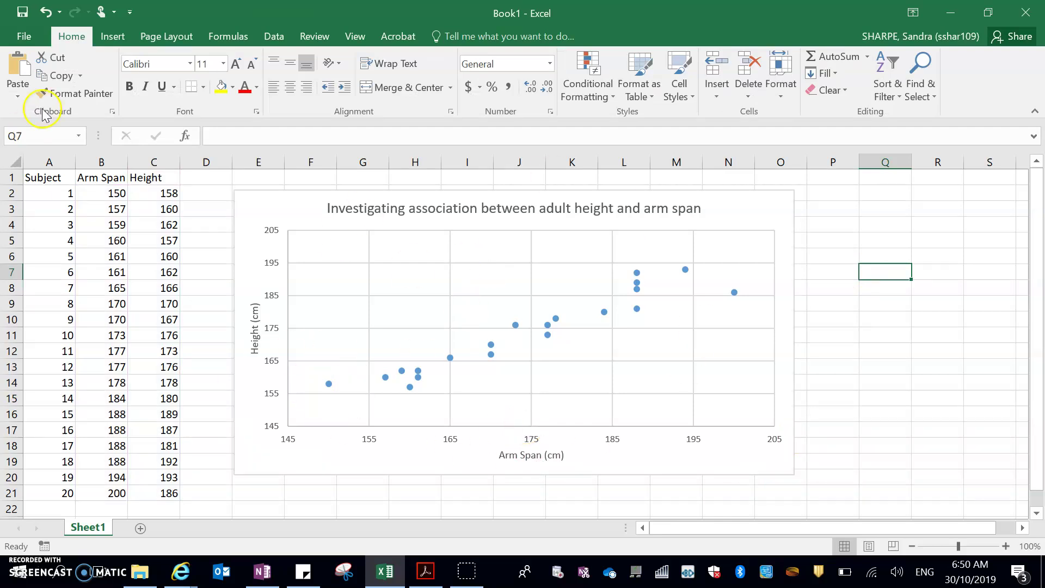
# - Add a Linear trendline through the scatter points via Add Chart Element > Trendline
pyautogui.click(547, 201)
pyautogui.click(493, 36)
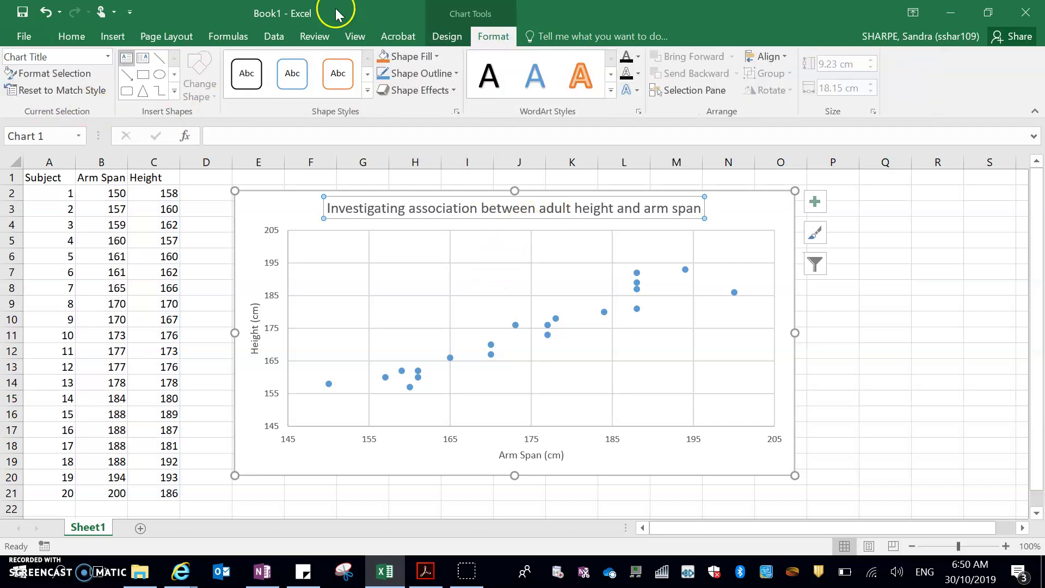
pyautogui.click(445, 36)
pyautogui.click(37, 97)
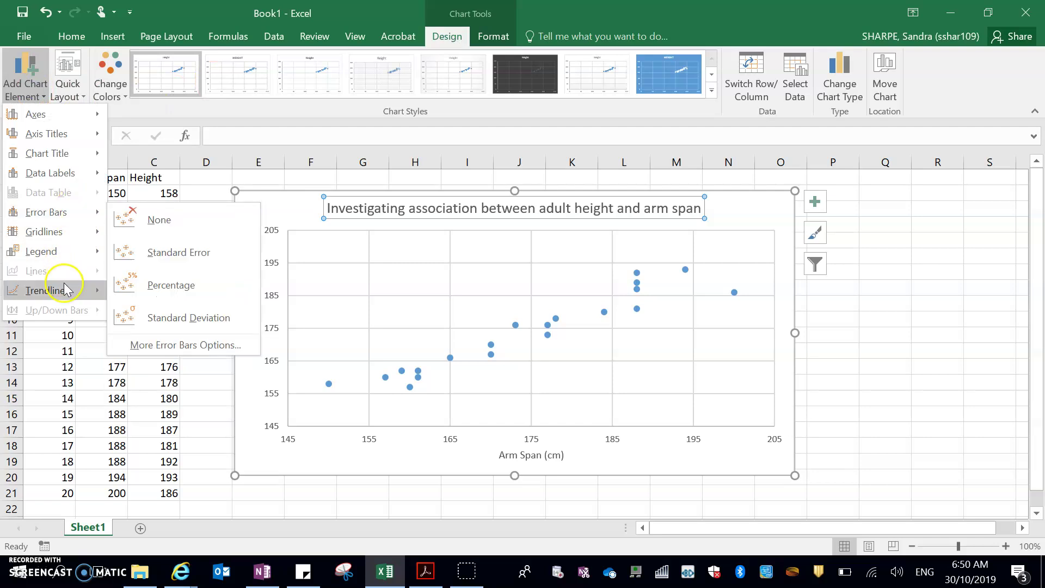
pyautogui.moveTo(66, 290)
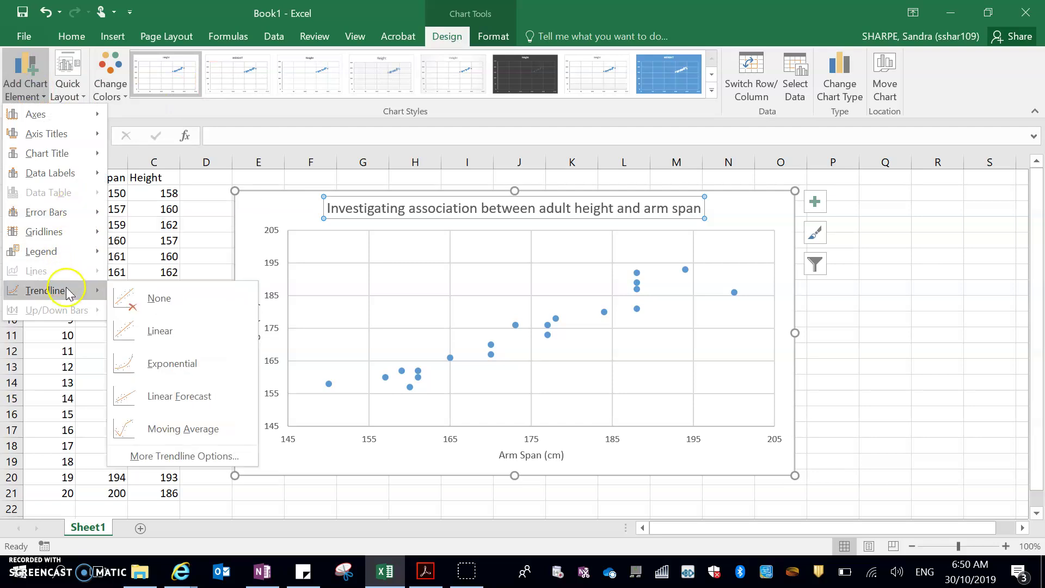
pyautogui.click(167, 341)
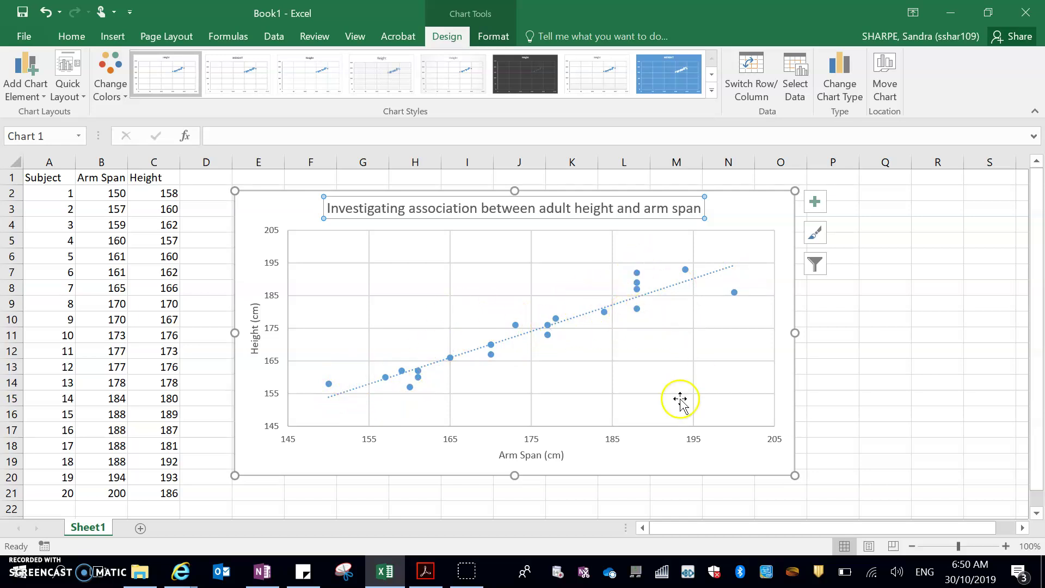
pyautogui.click(910, 306)
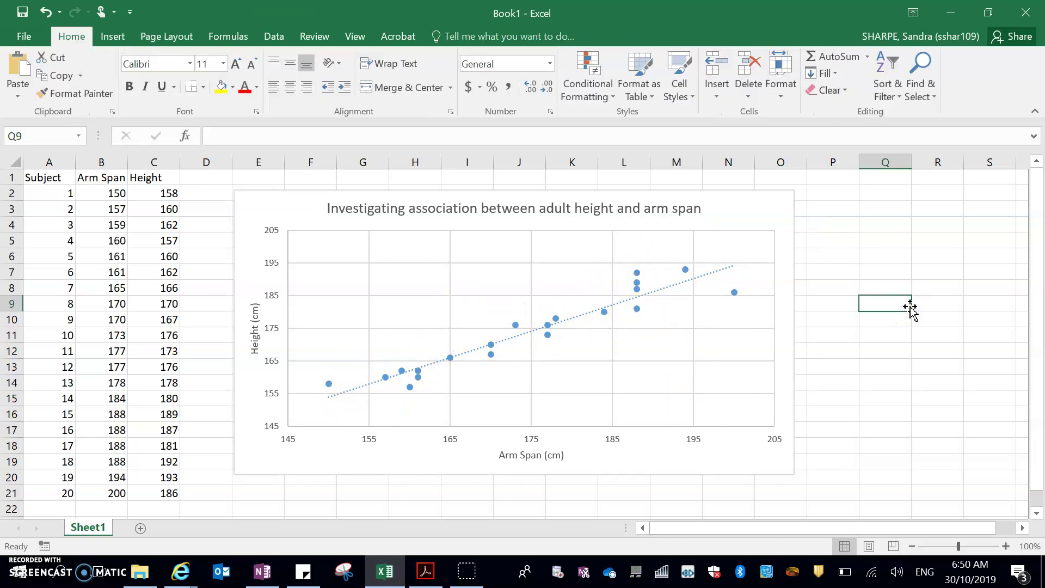